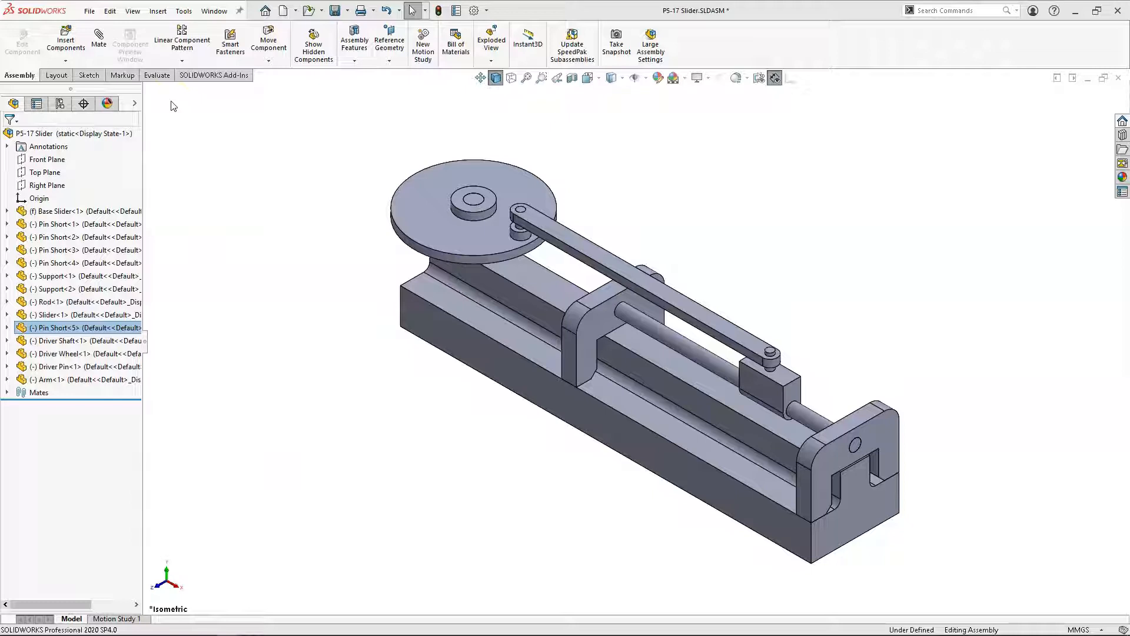
Create a new drawing from the Drawing template using the standard A (ANSI) Landscape sheet with its sheet format displayed
left_click(283, 10)
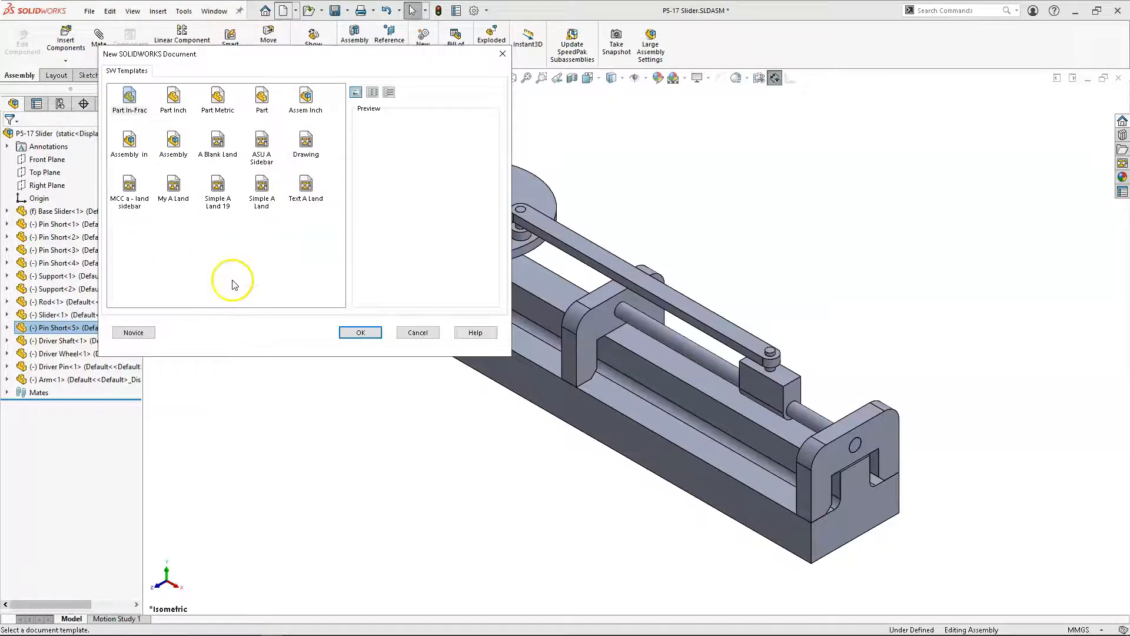
double_click(305, 141)
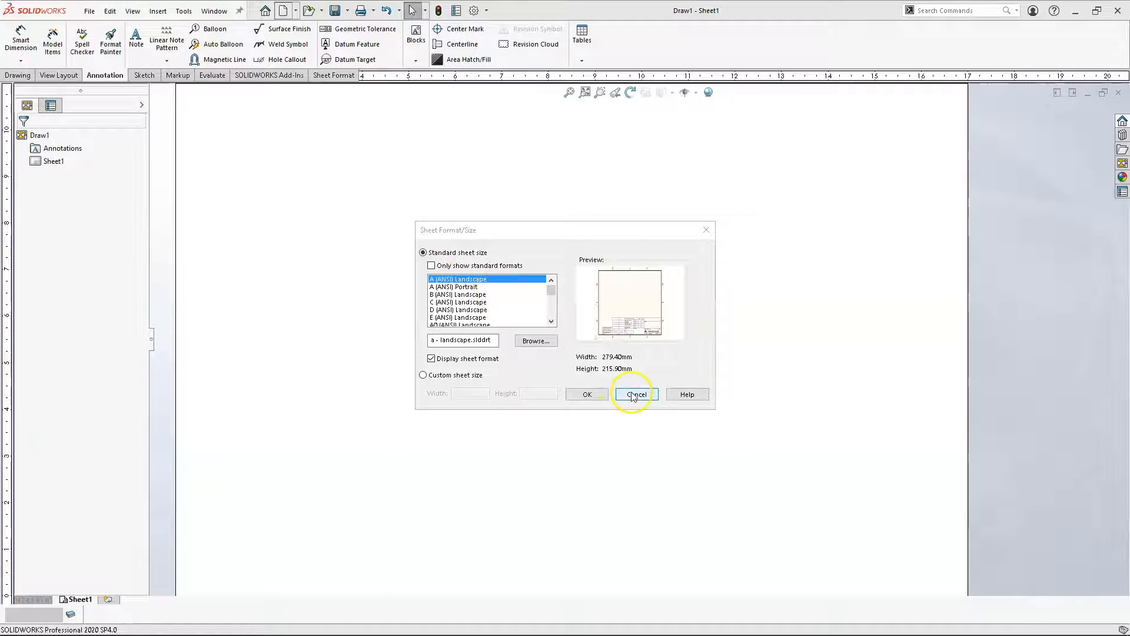
left_click(587, 394)
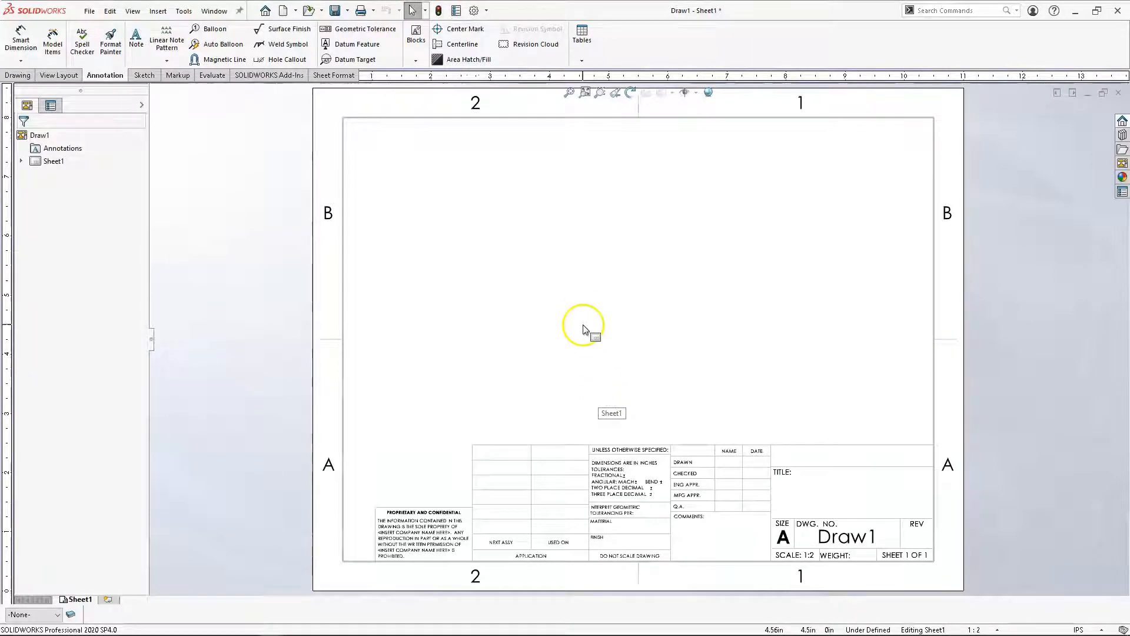
Switch the drawing from the sheet to editing its sheet format
right_click(596, 279)
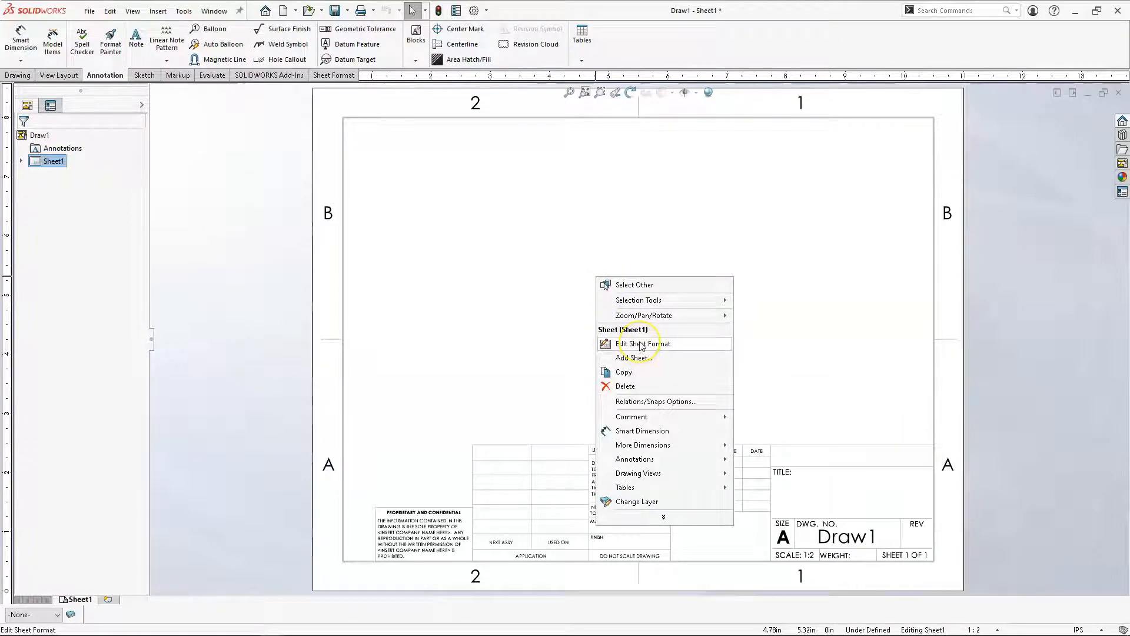
left_click(517, 156)
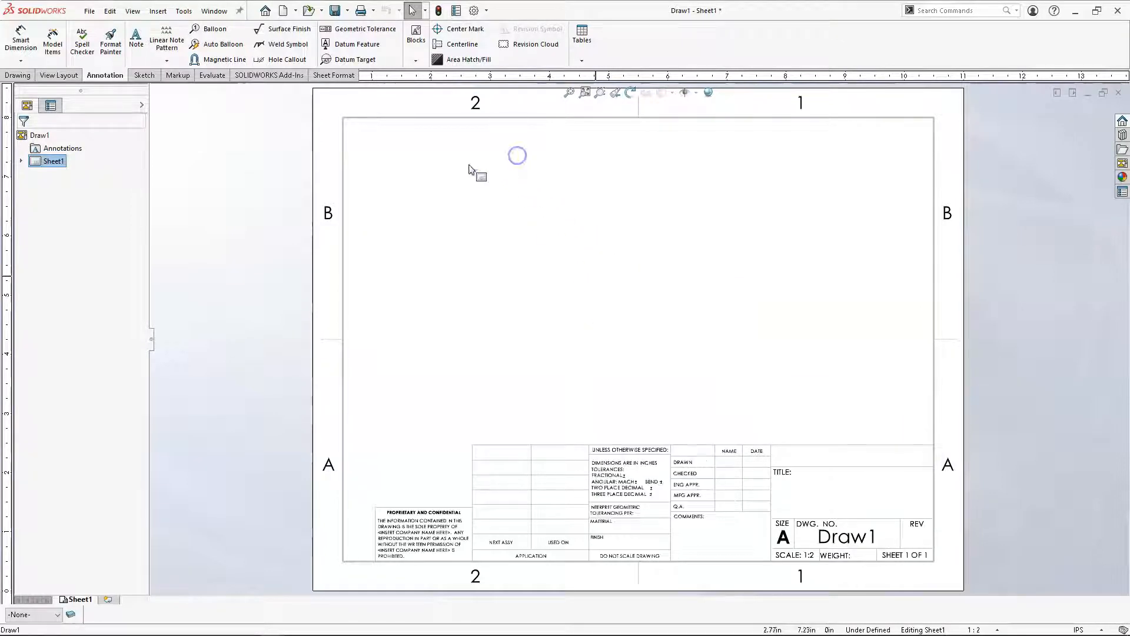
left_click(334, 75)
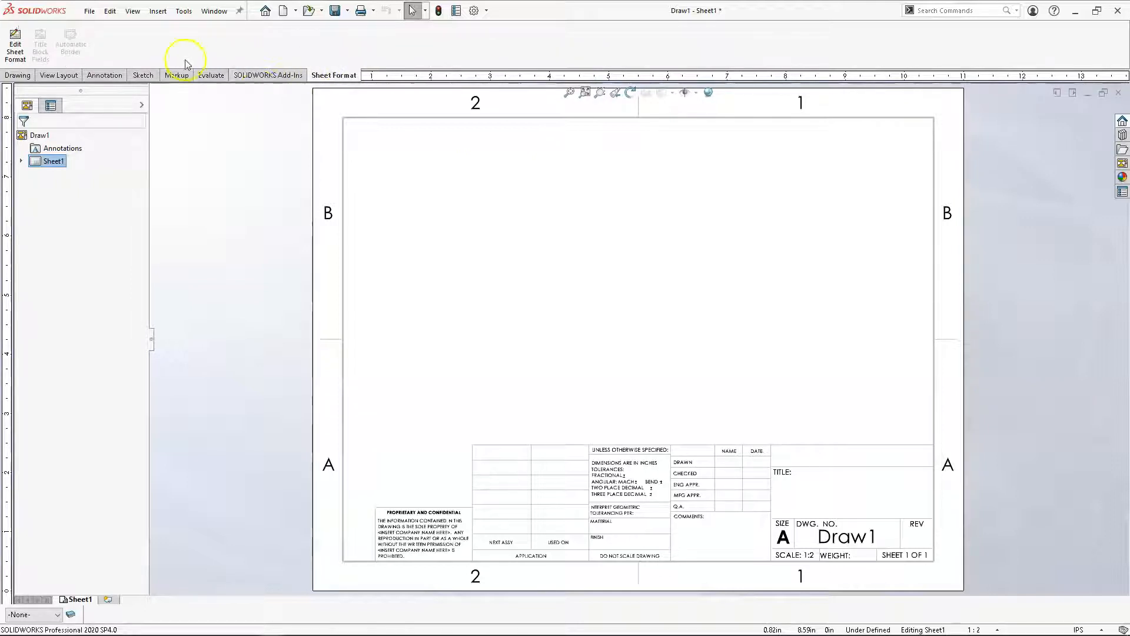
right_click(327, 75)
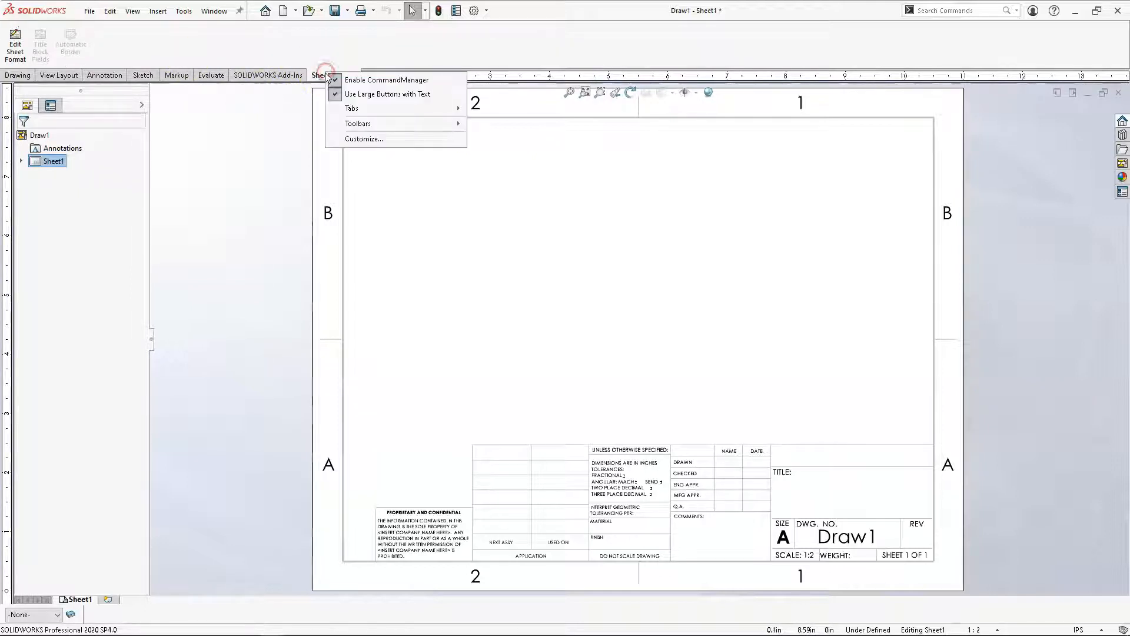
mouse_move(361, 112)
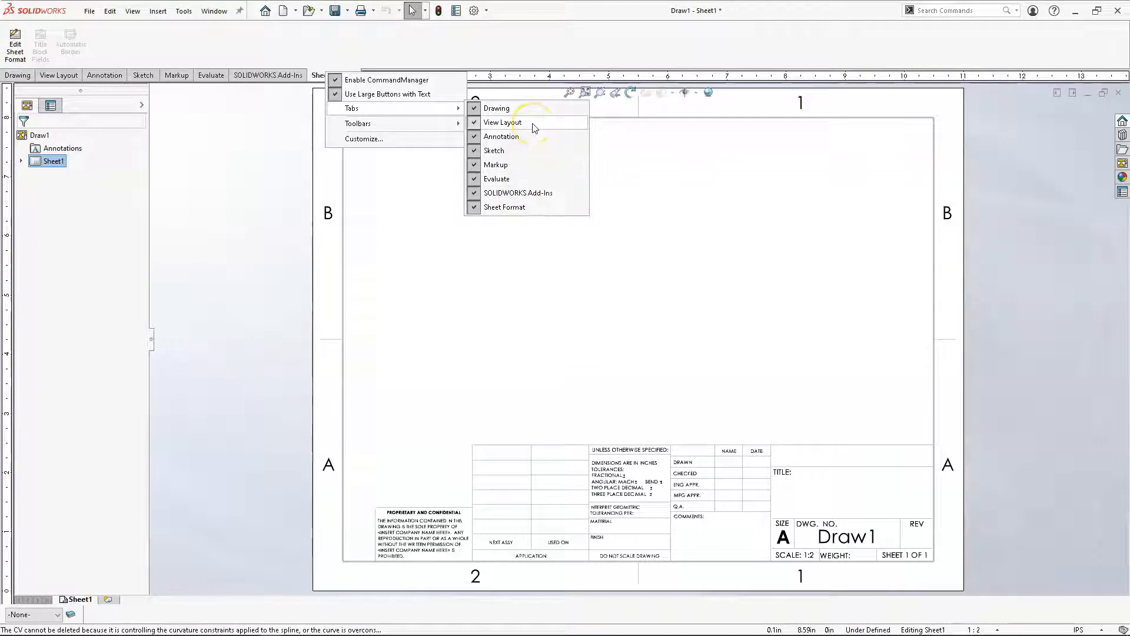
left_click(637, 190)
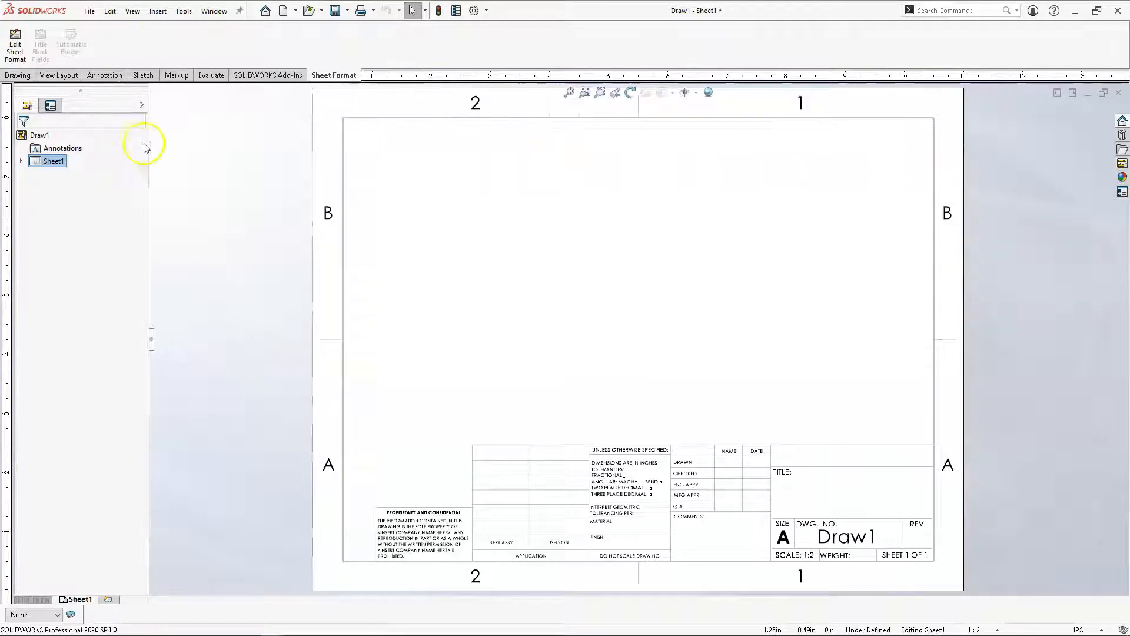
left_click(15, 44)
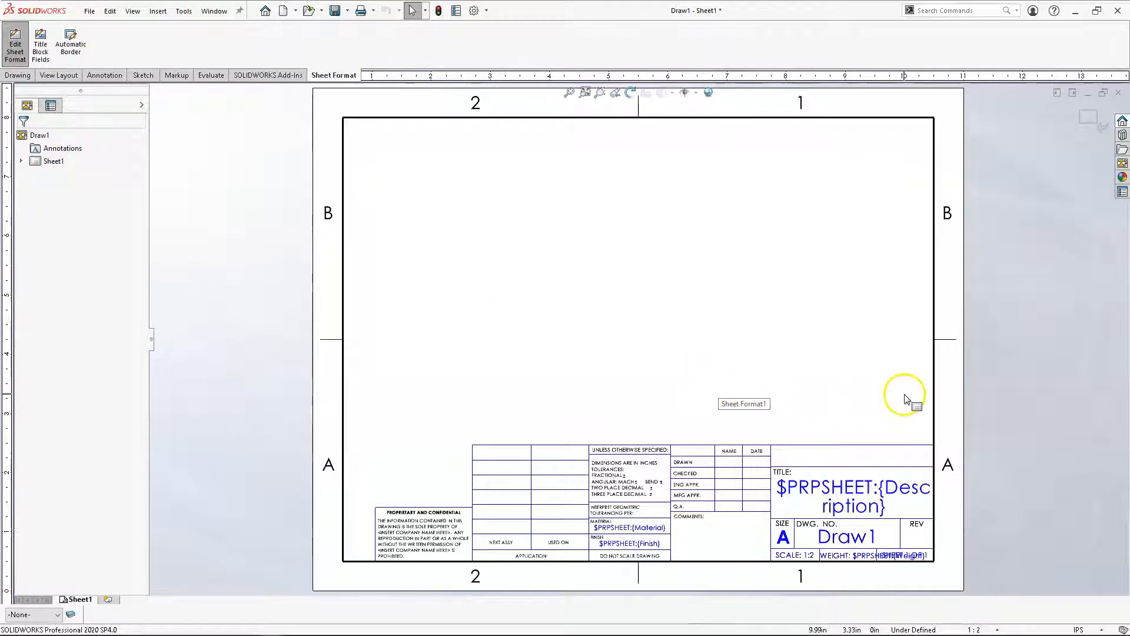
Delete the entire title block from the sheet format, including the scale, weight, sheet and REV entries, keeping the border and zone labels
left_click_drag(904, 393, 356, 549)
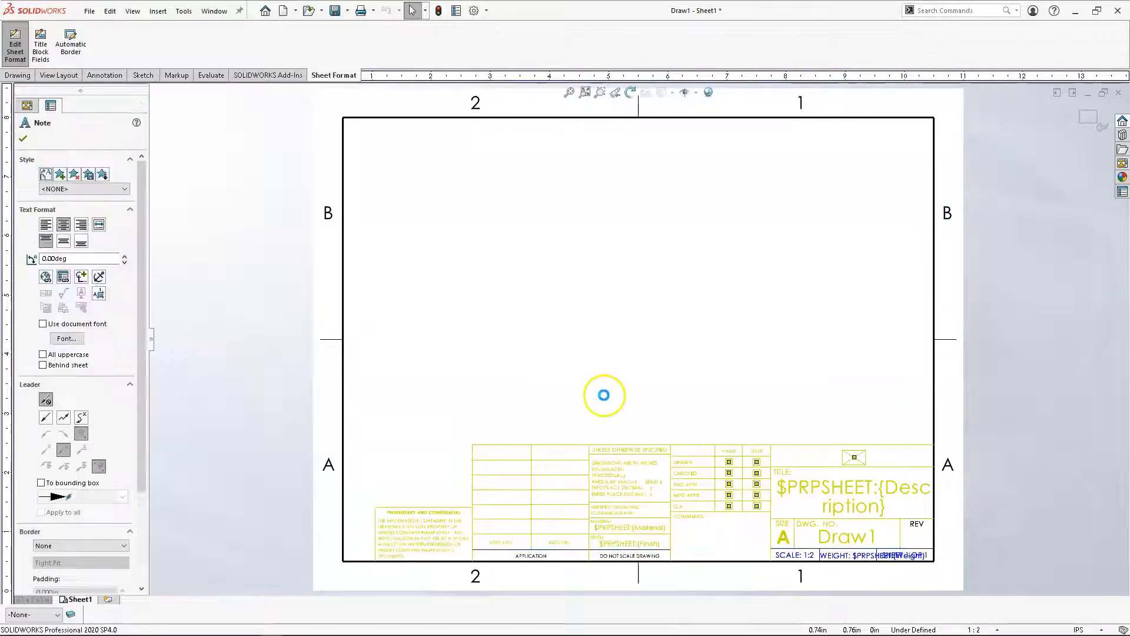
key("Delete")
left_click_drag(700, 529, 457, 555)
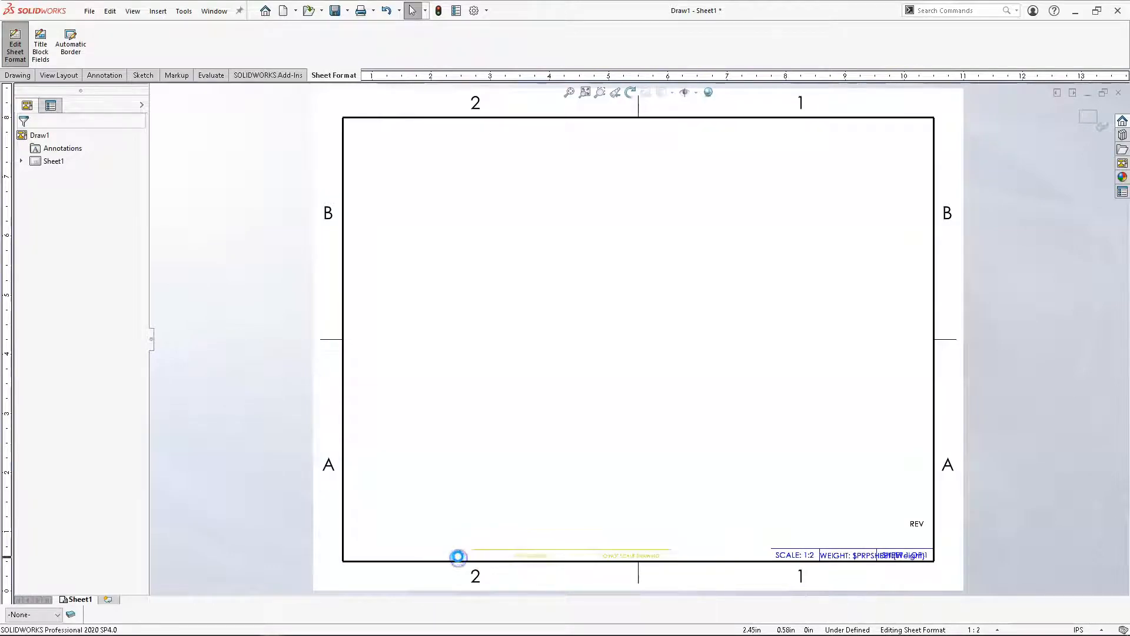
key("Delete")
scroll(911, 558, "down", 4)
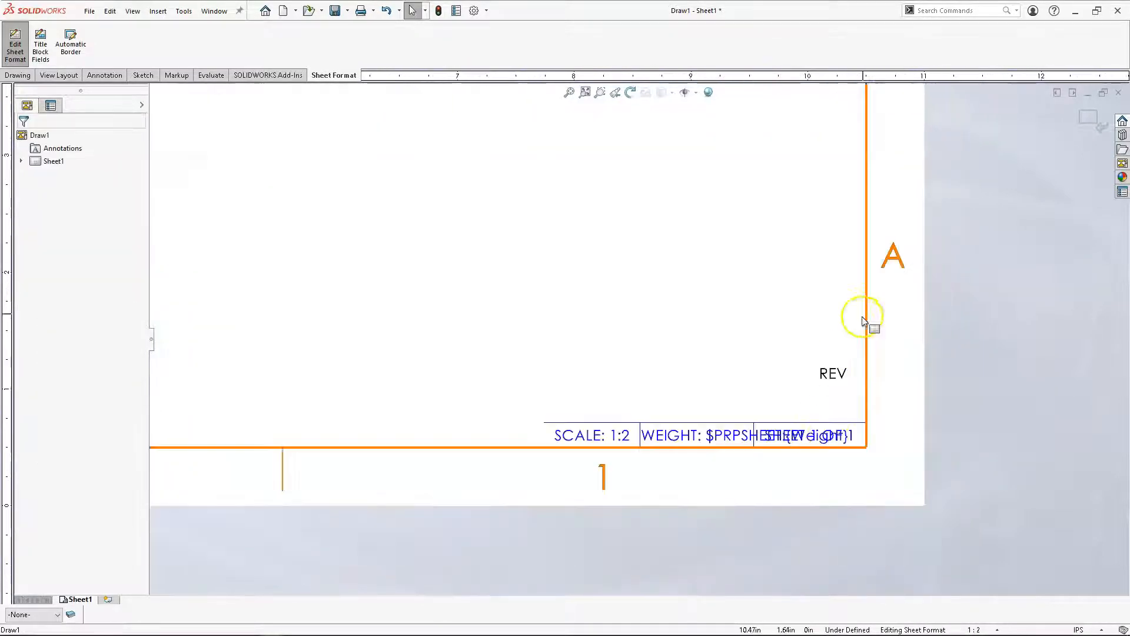
left_click_drag(849, 351, 541, 437)
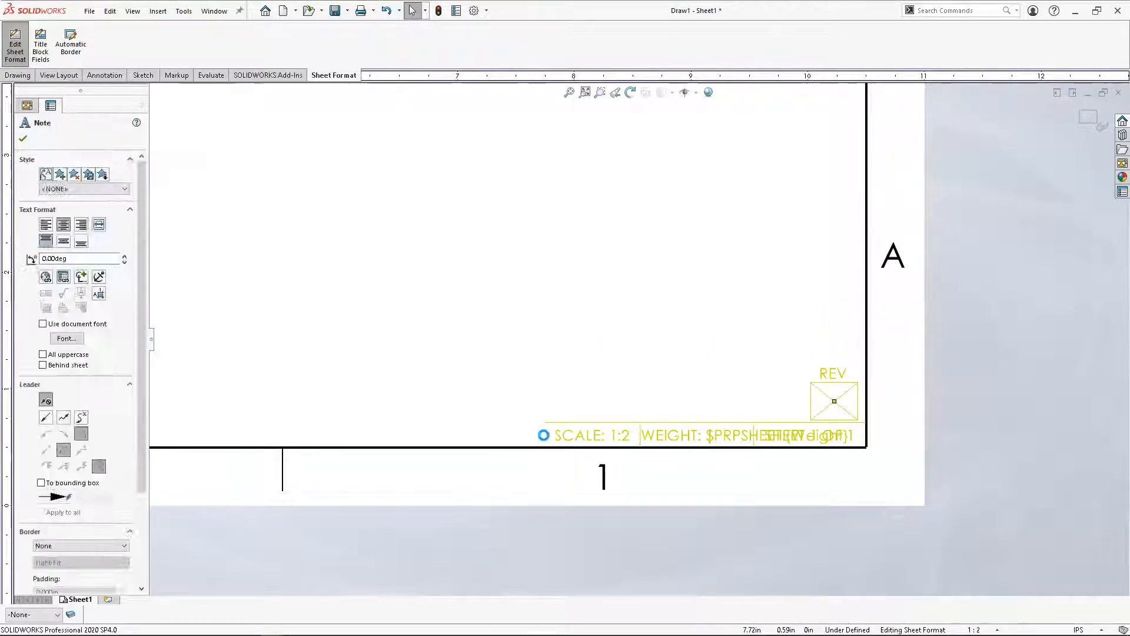
key("Delete")
Add a note just inside the lower-left corner of the border with the author's name on its first line, followed by a new line
scroll(641, 390, "up", 3)
scroll(589, 336, "up", 2)
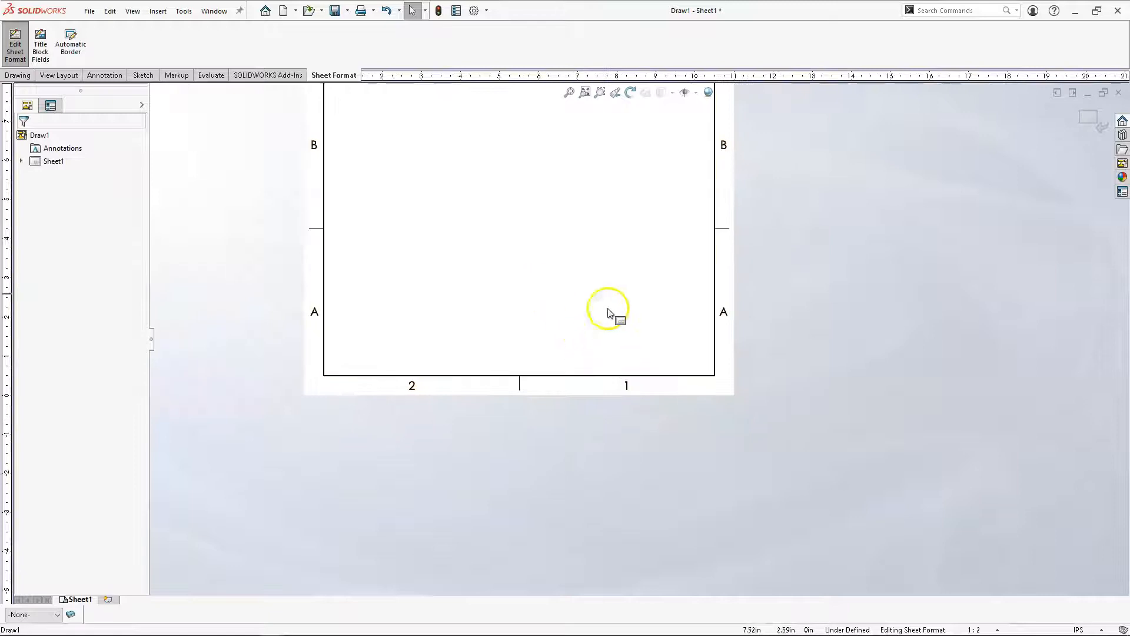
scroll(530, 265, "up", 2)
scroll(599, 375, "down", 2)
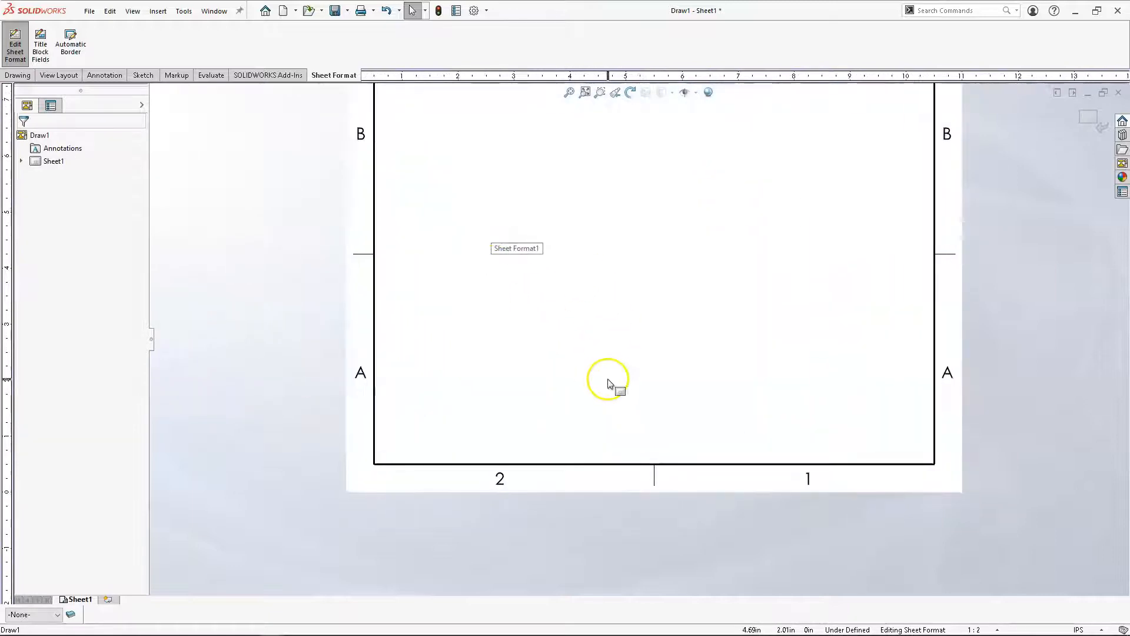
scroll(433, 333, "down", 1)
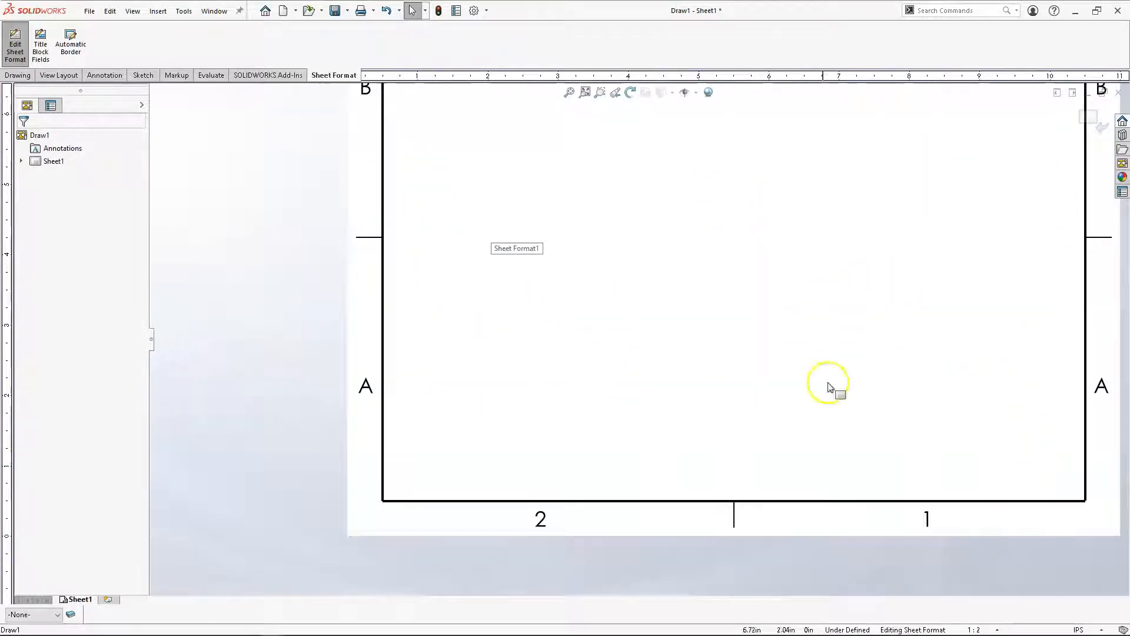
scroll(530, 406, "down", 2)
scroll(365, 276, "down", 1)
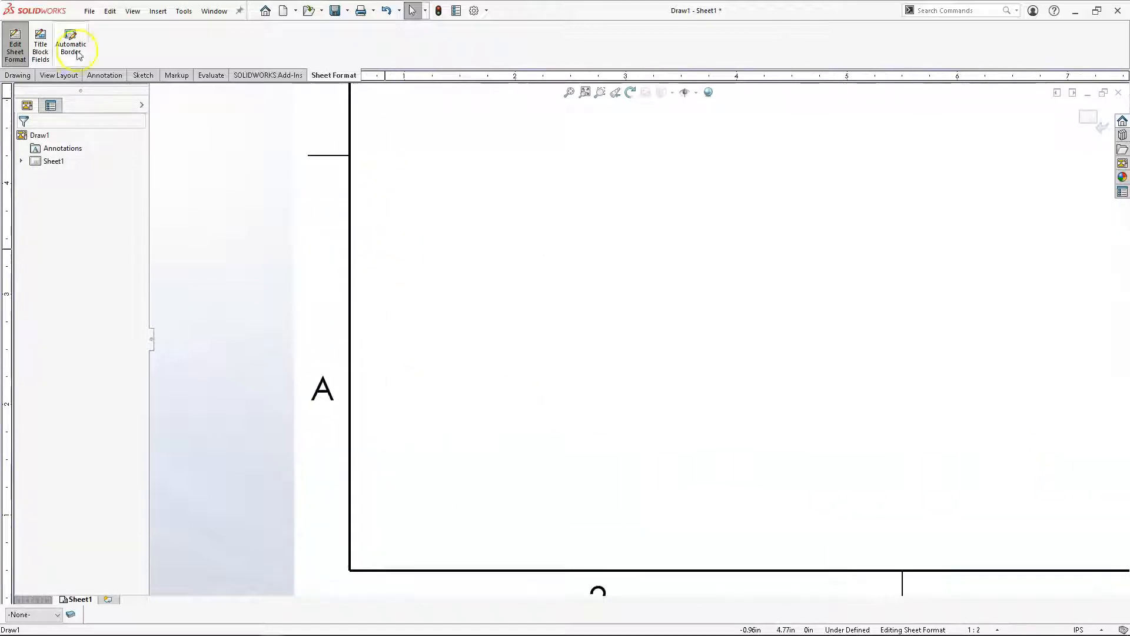
left_click(49, 77)
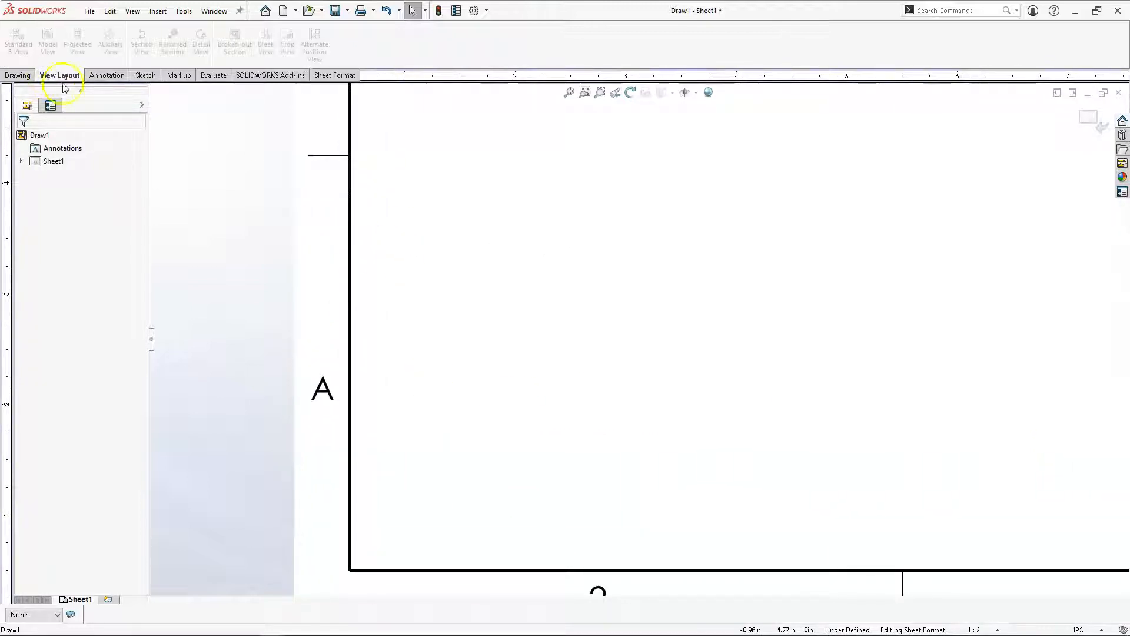
left_click(106, 77)
left_click(136, 38)
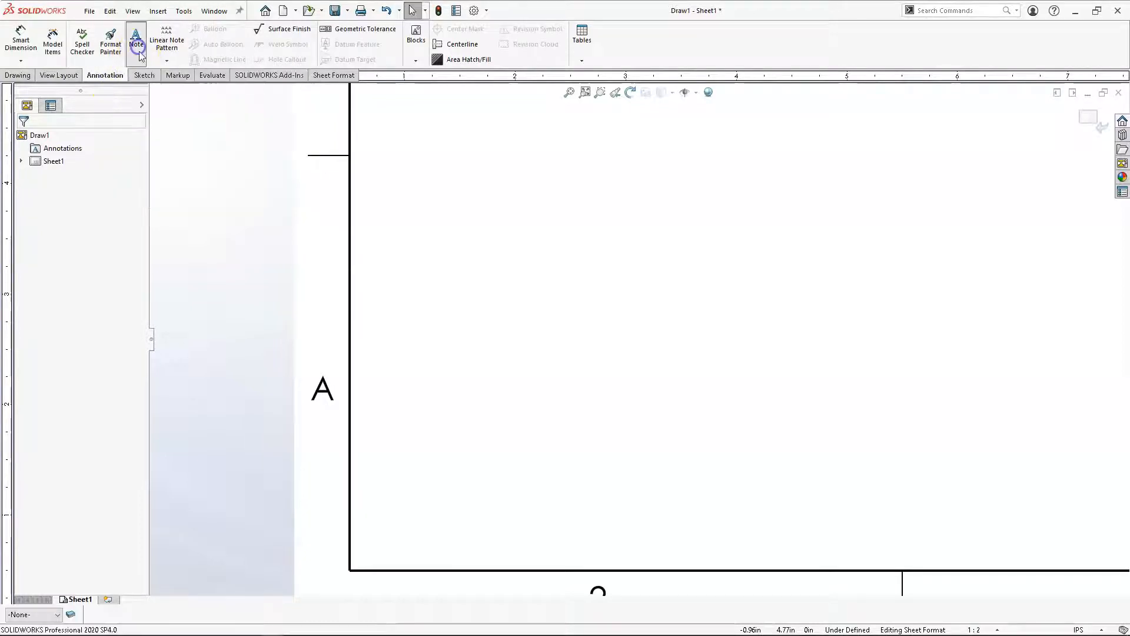
left_click(355, 508)
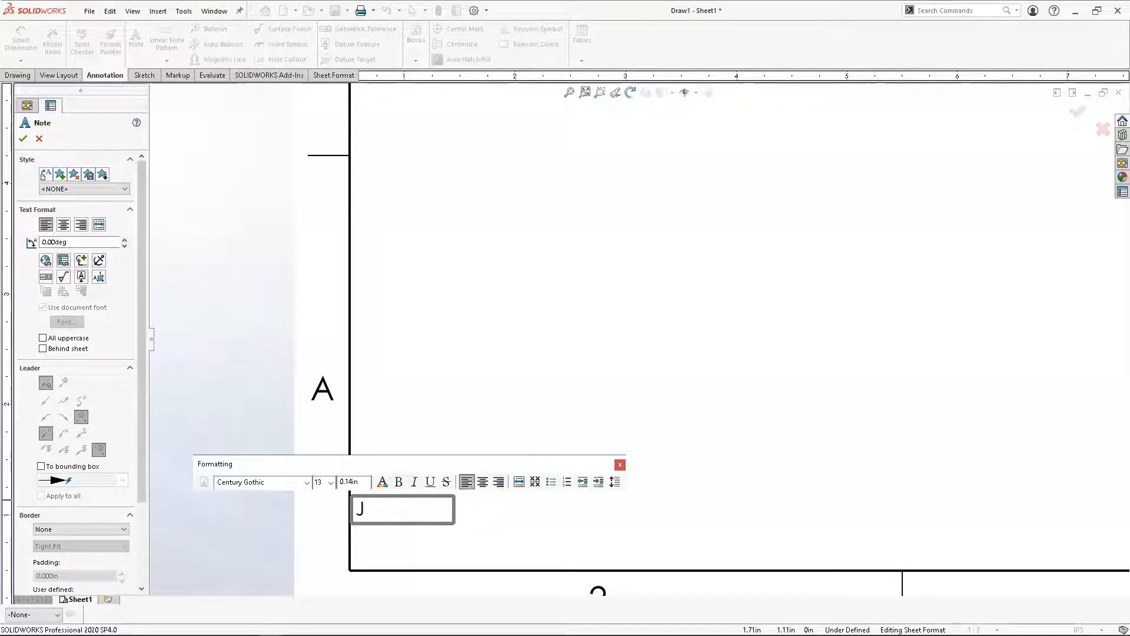
type("J Lacy")
key("Return")
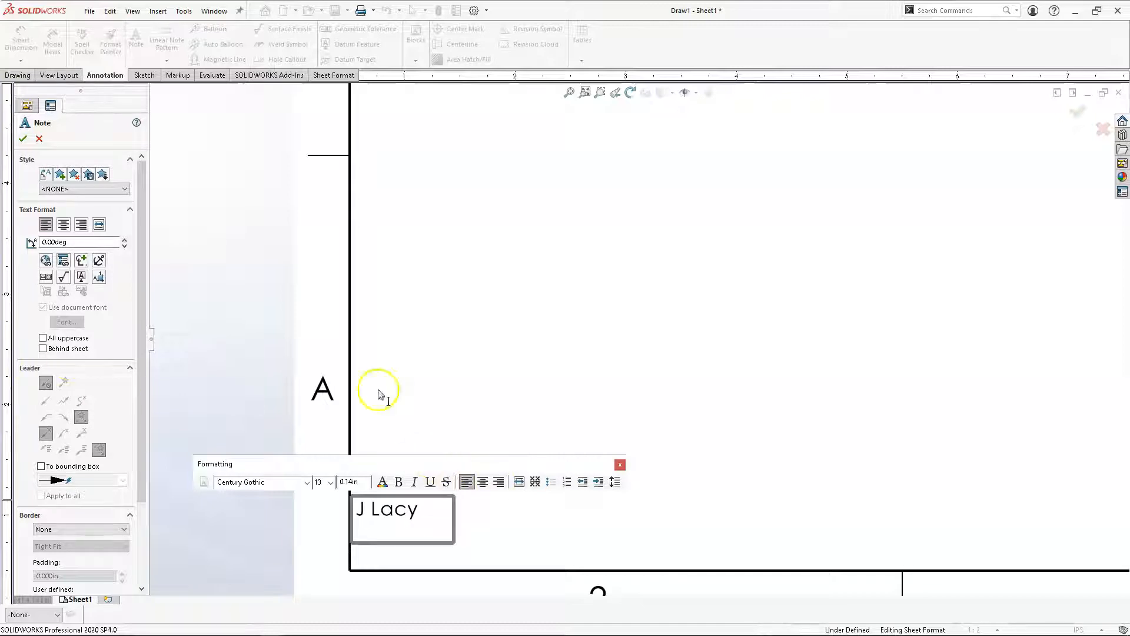
Link the note's second line to the SW-File Name property of the model in the drawing view specified in Sheet Properties, and finish the note
left_click(63, 260)
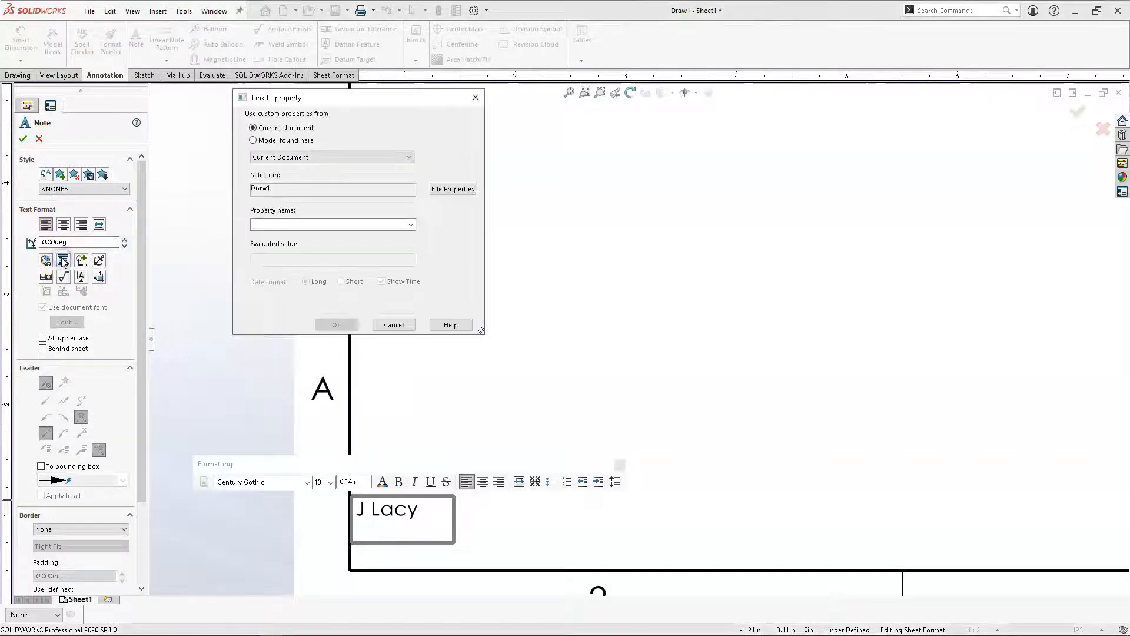
left_click(293, 140)
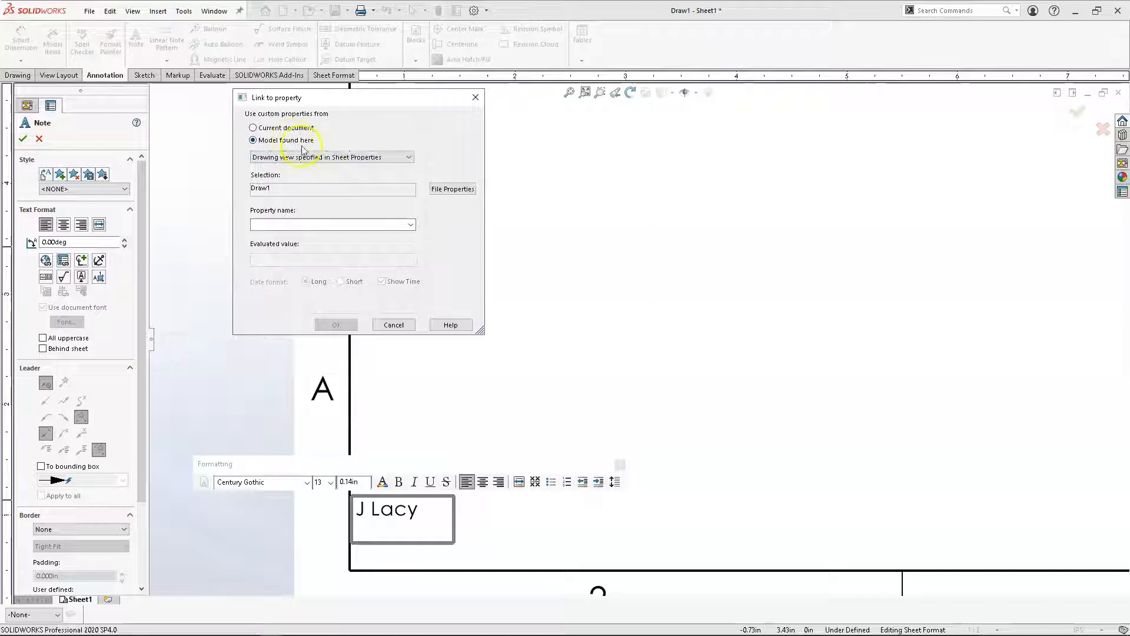
left_click(385, 157)
left_click(385, 161)
left_click(411, 225)
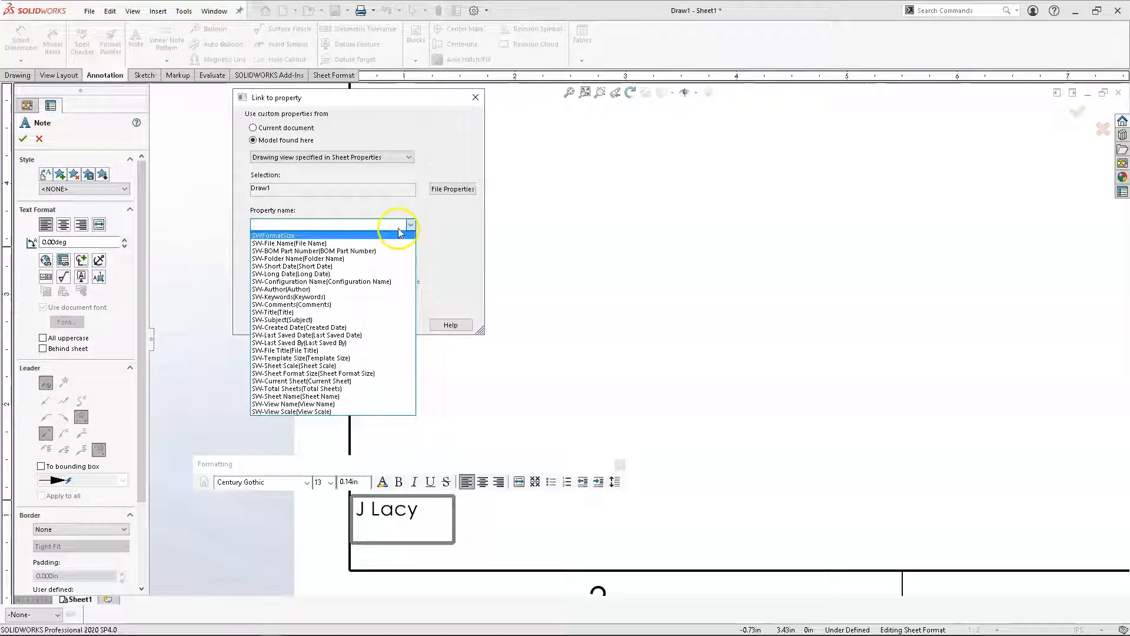
left_click(322, 243)
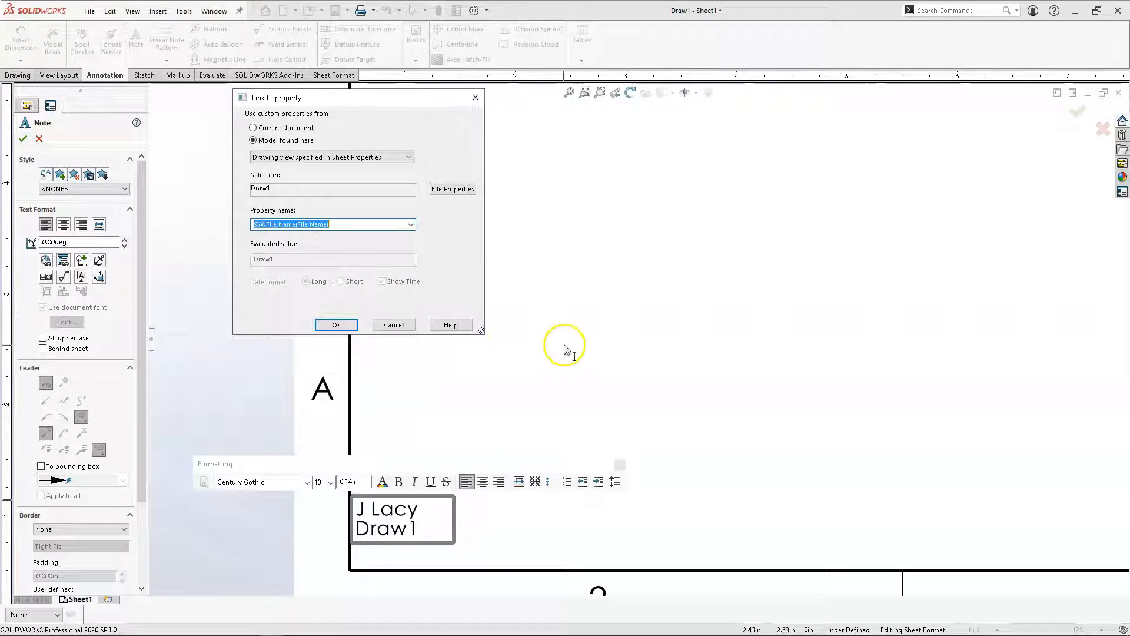
left_click(339, 325)
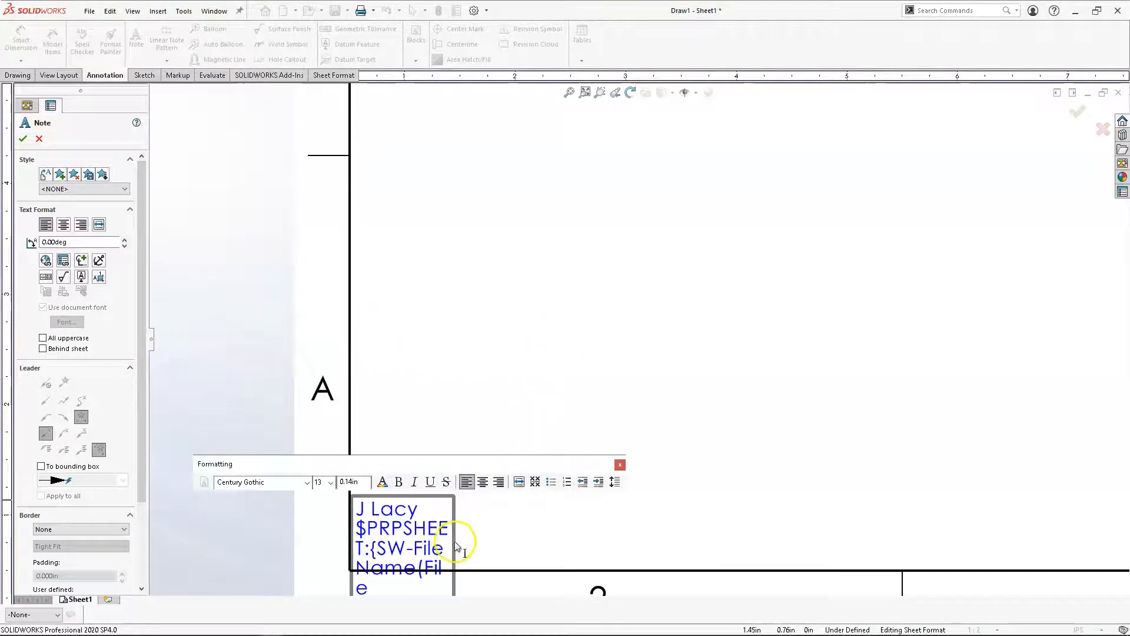
left_click(528, 371)
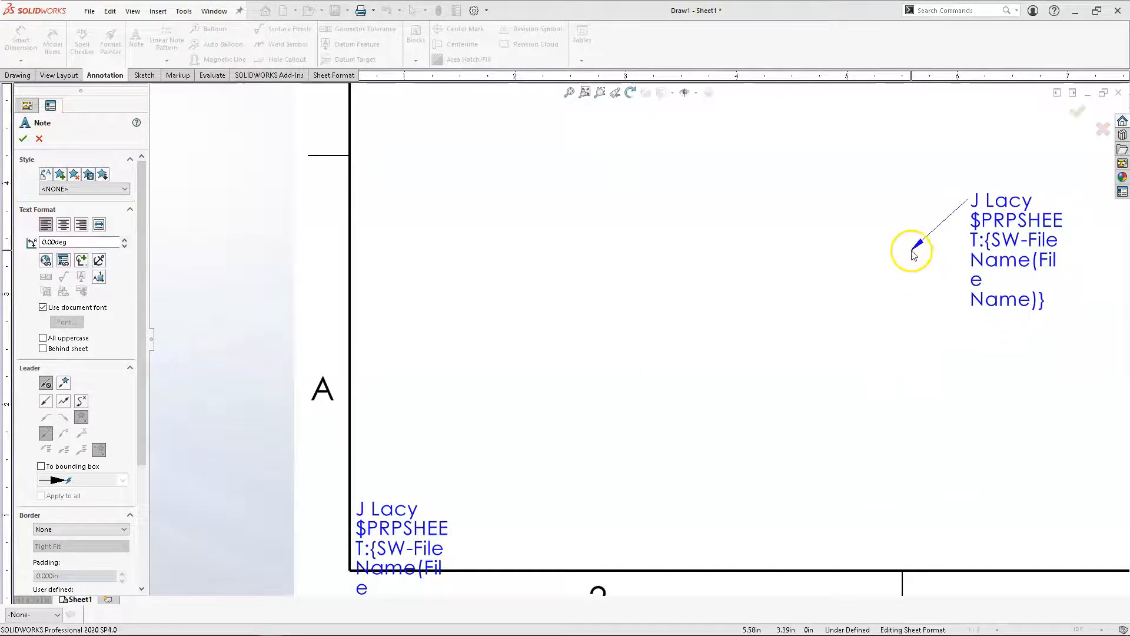
key("Escape")
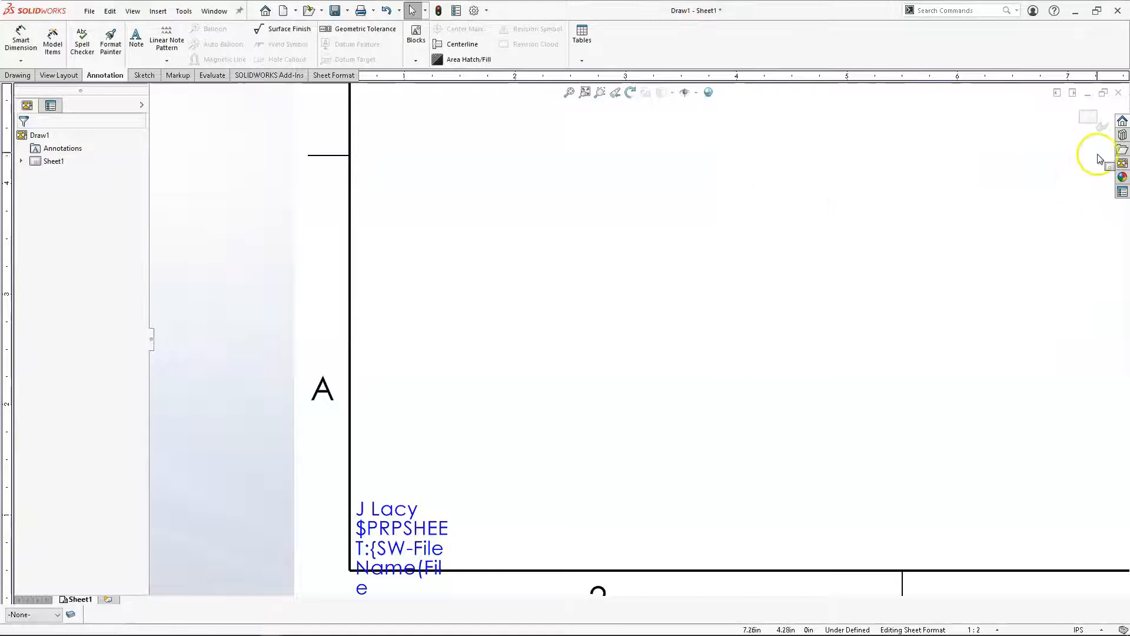
Finish editing the sheet format and return to the drawing sheet, showing the whole page
left_click(1089, 120)
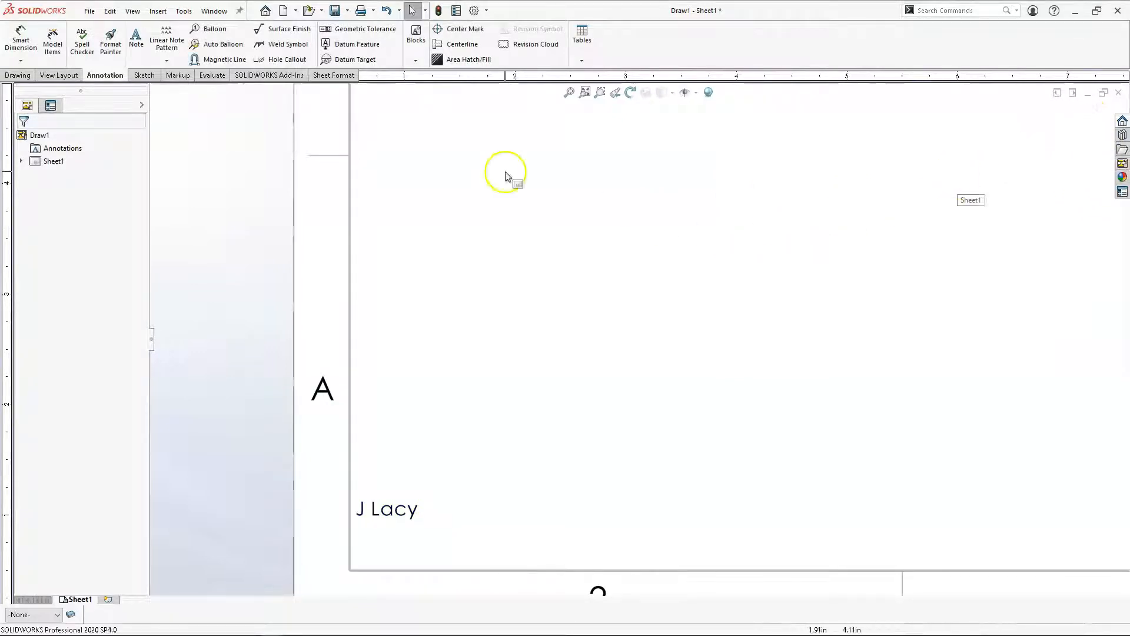
scroll(561, 160, "up", 4)
scroll(907, 147, "up", 2)
scroll(906, 145, "down", 2)
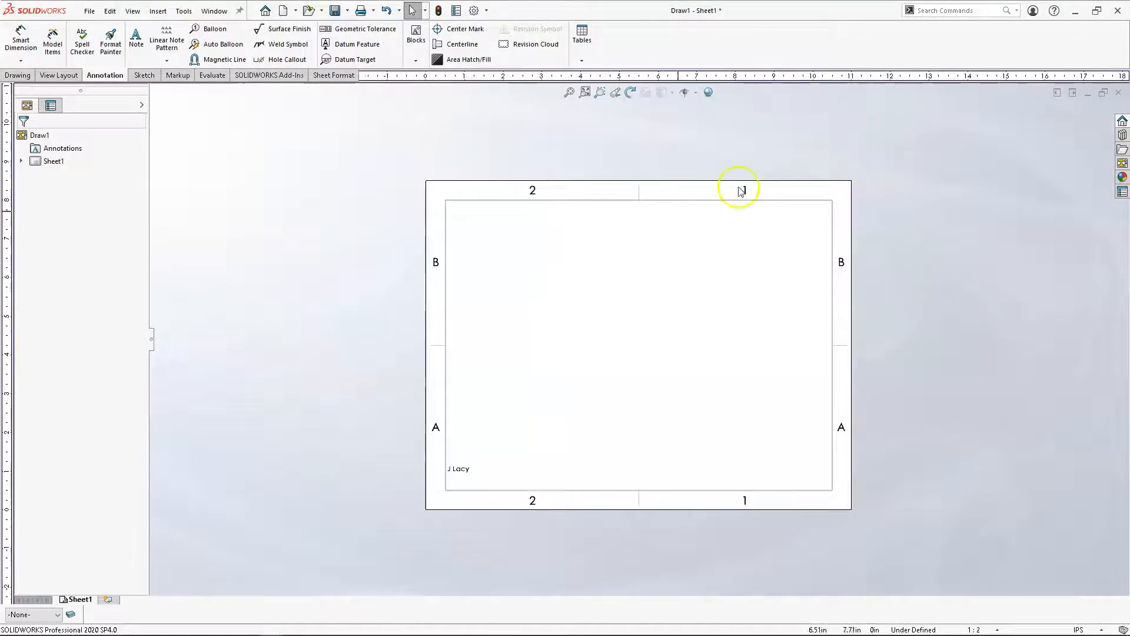
scroll(585, 312, "down", 1)
scroll(585, 319, "down", 1)
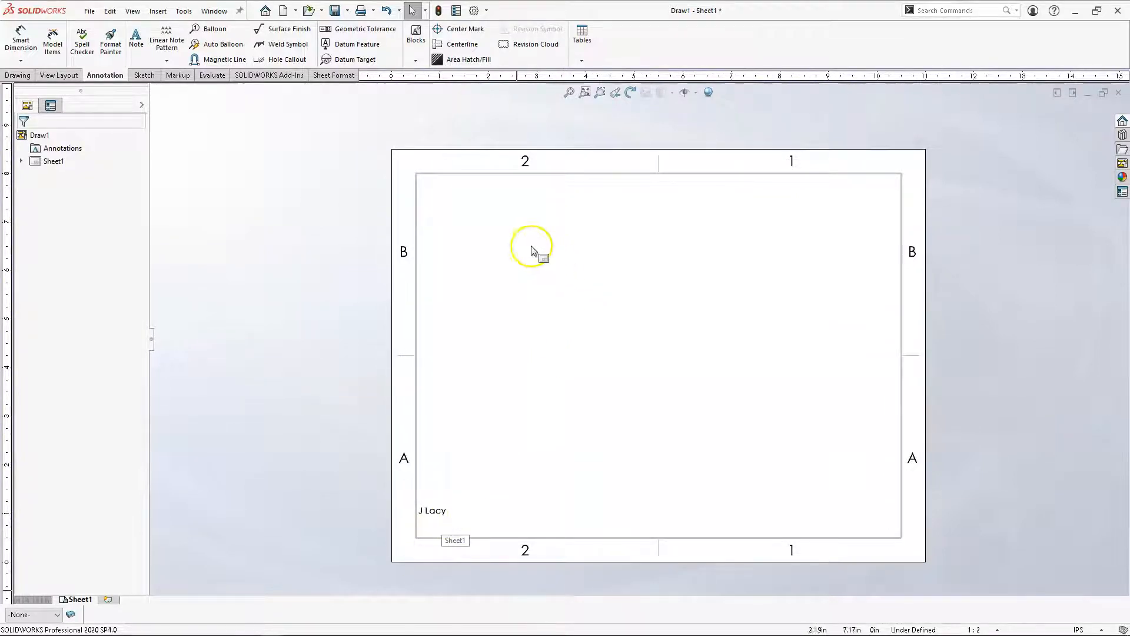
Load P5-17 Slider.SLDASM from the P5-17 folder as the source of the views available for the drawing sheet
left_click(12, 76)
left_click(10, 51)
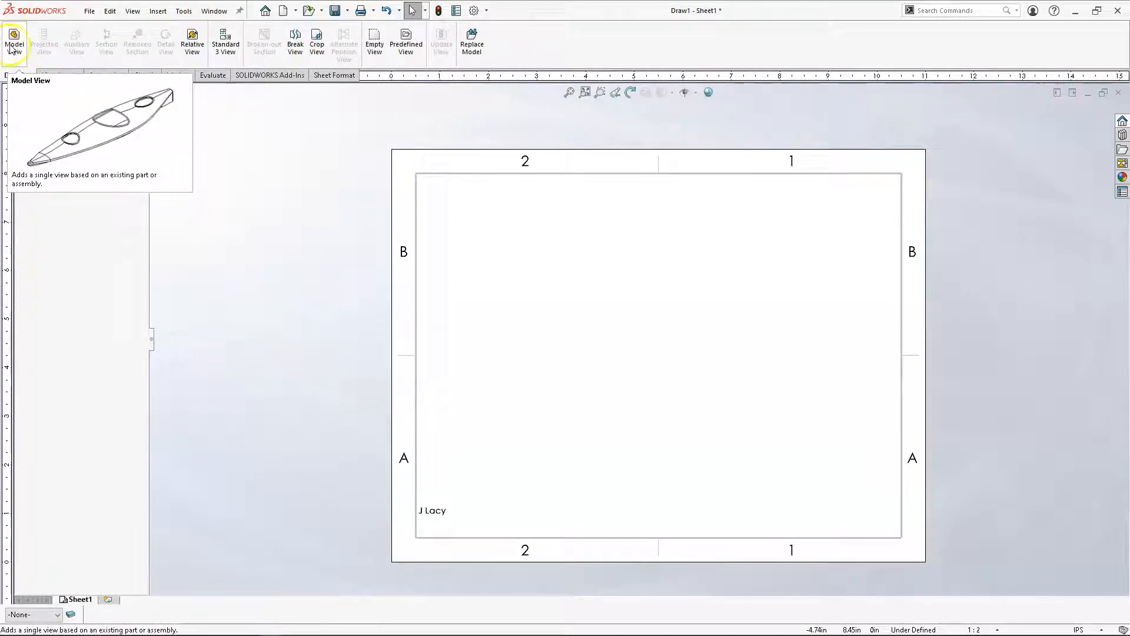
left_click(1123, 163)
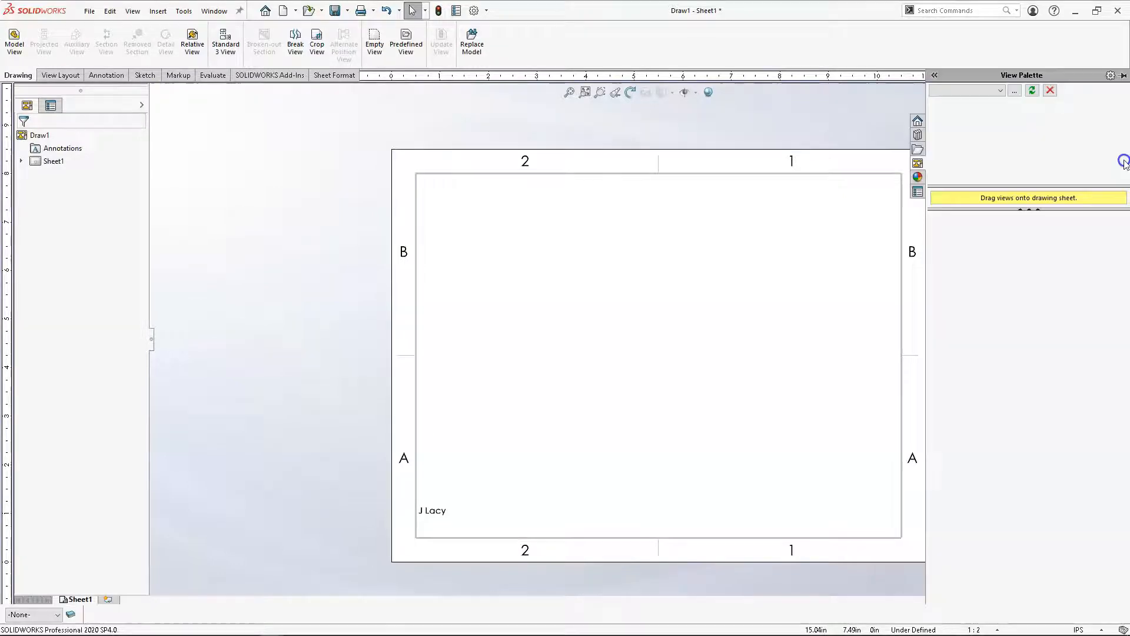
left_click(1013, 92)
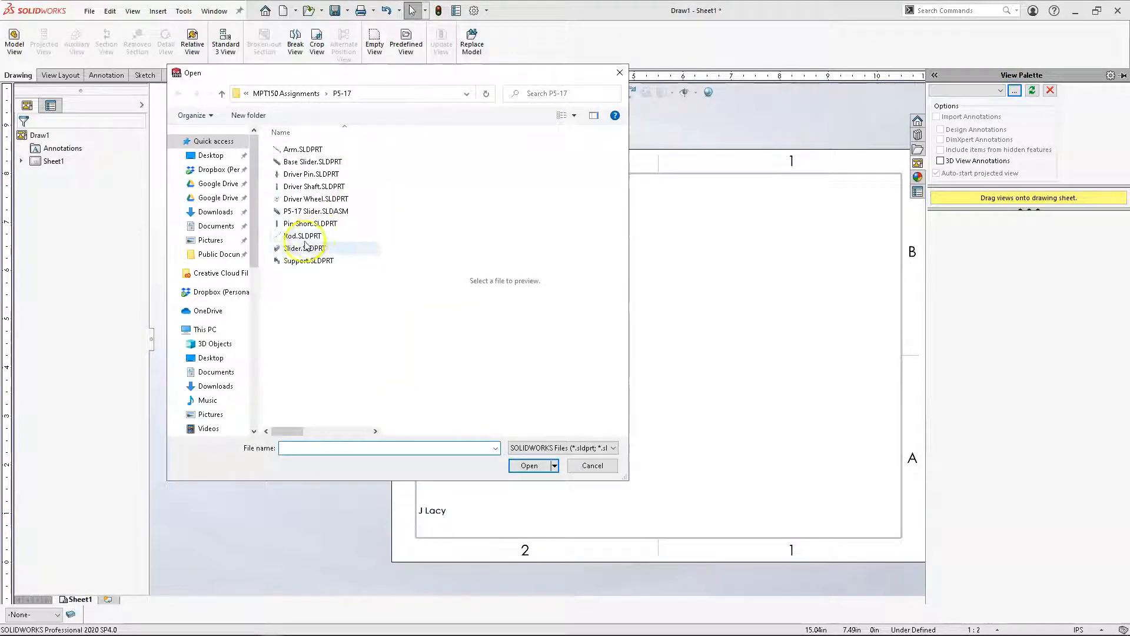
left_click(318, 212)
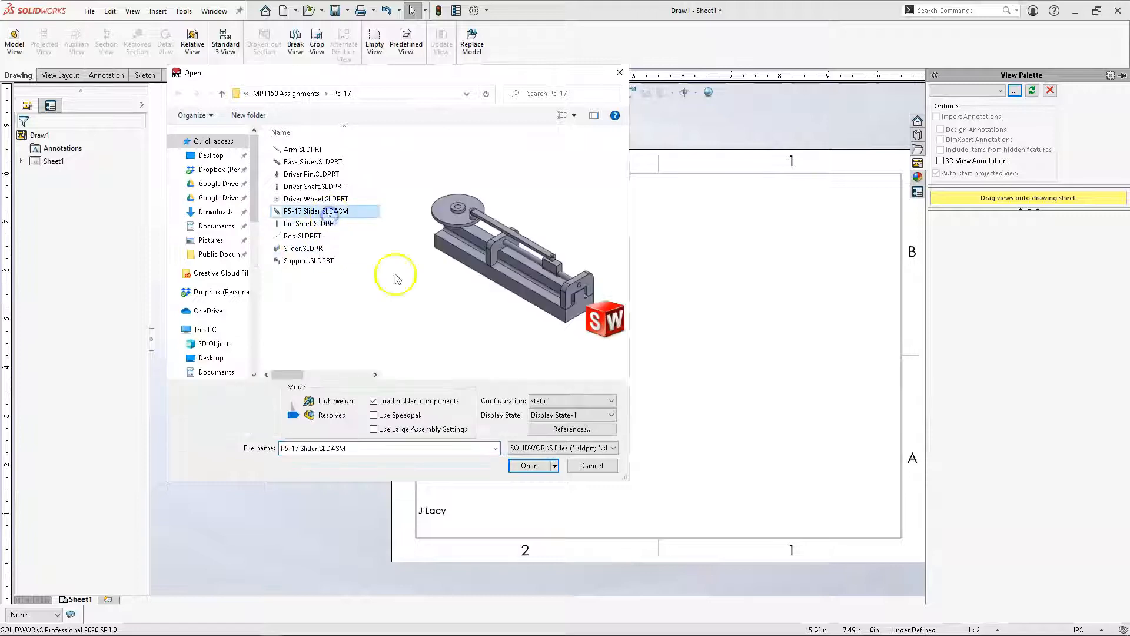
left_click(528, 467)
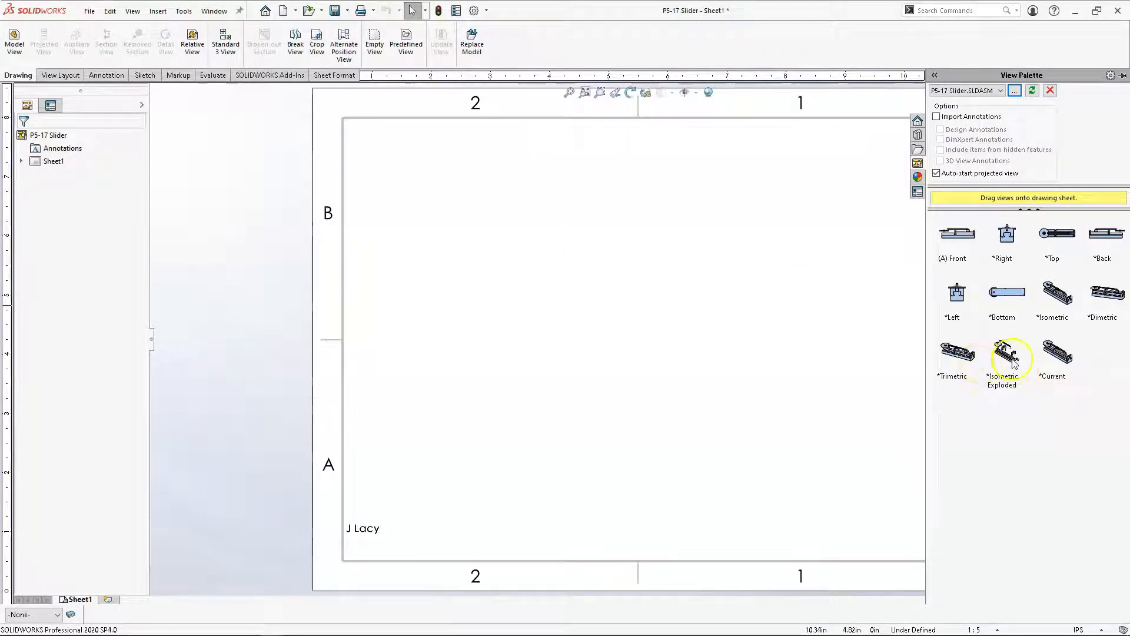
Place the assembly's isometric view in zone B2 and its isometric exploded view in zone B1
mouse_move(1055, 291)
left_mouse_down()
mouse_move(831, 257)
mouse_move(482, 234)
mouse_move(465, 215)
left_mouse_up()
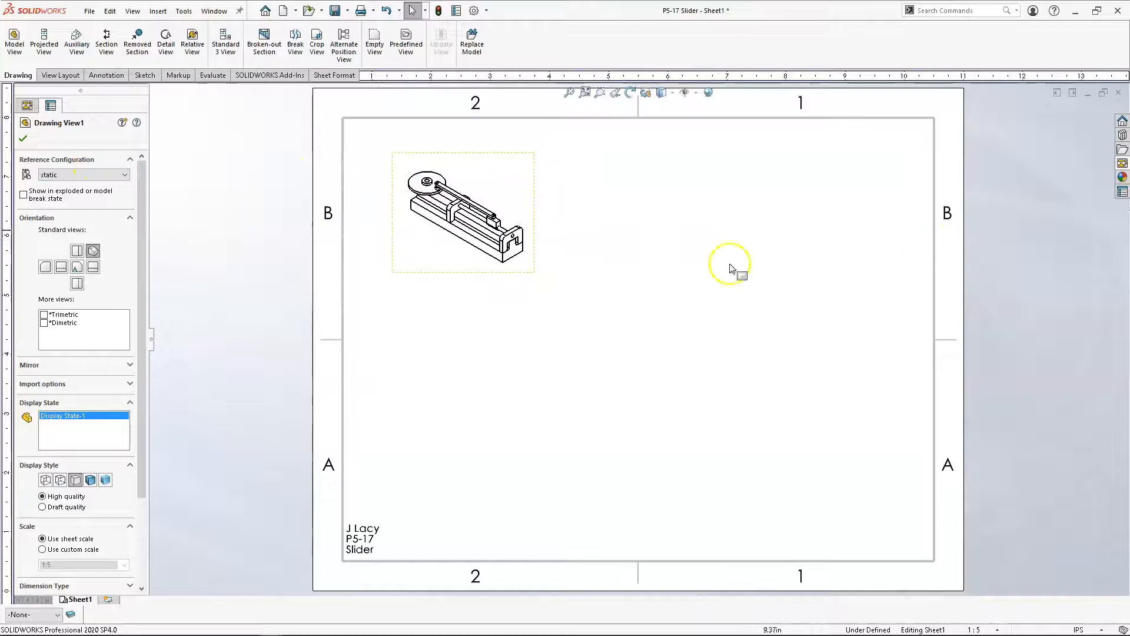
left_click(1123, 163)
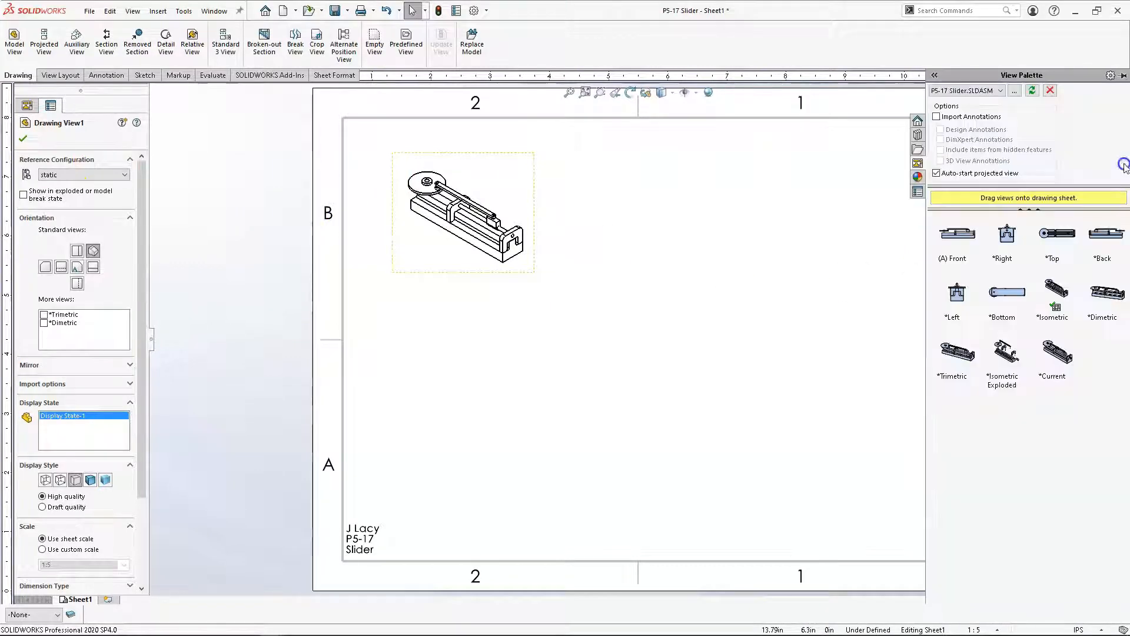
mouse_move(1019, 380)
left_mouse_down()
mouse_move(371, 214)
mouse_move(780, 289)
mouse_move(777, 326)
mouse_move(786, 183)
left_mouse_up()
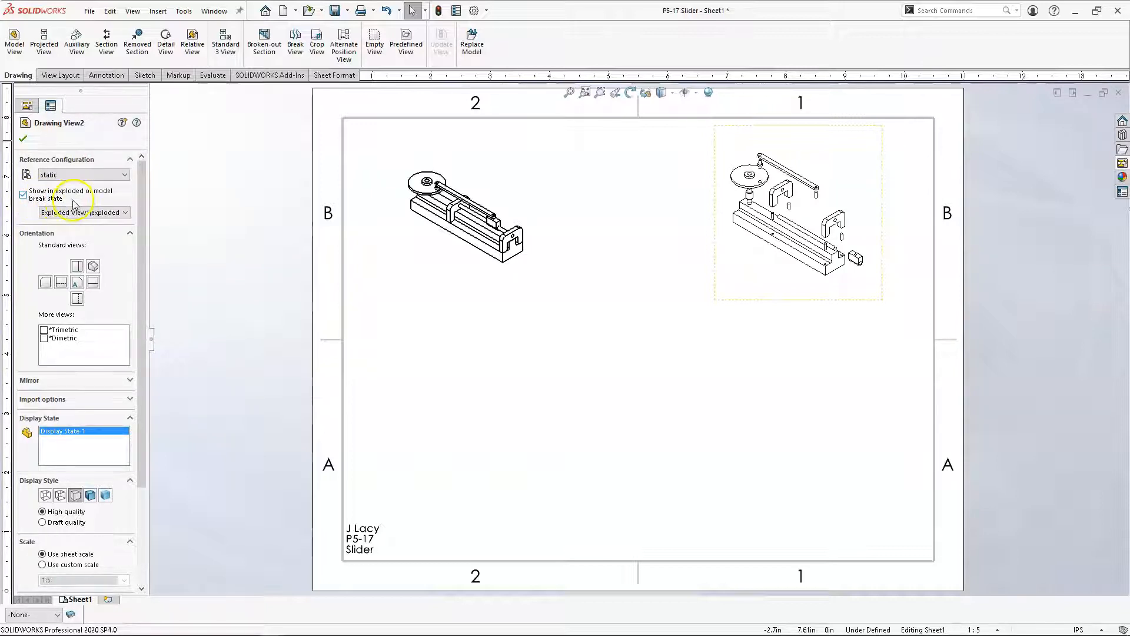
Reposition the isometric and exploded views side by side, slightly lower in the upper half of the sheet and with clear space between them
left_click(447, 252)
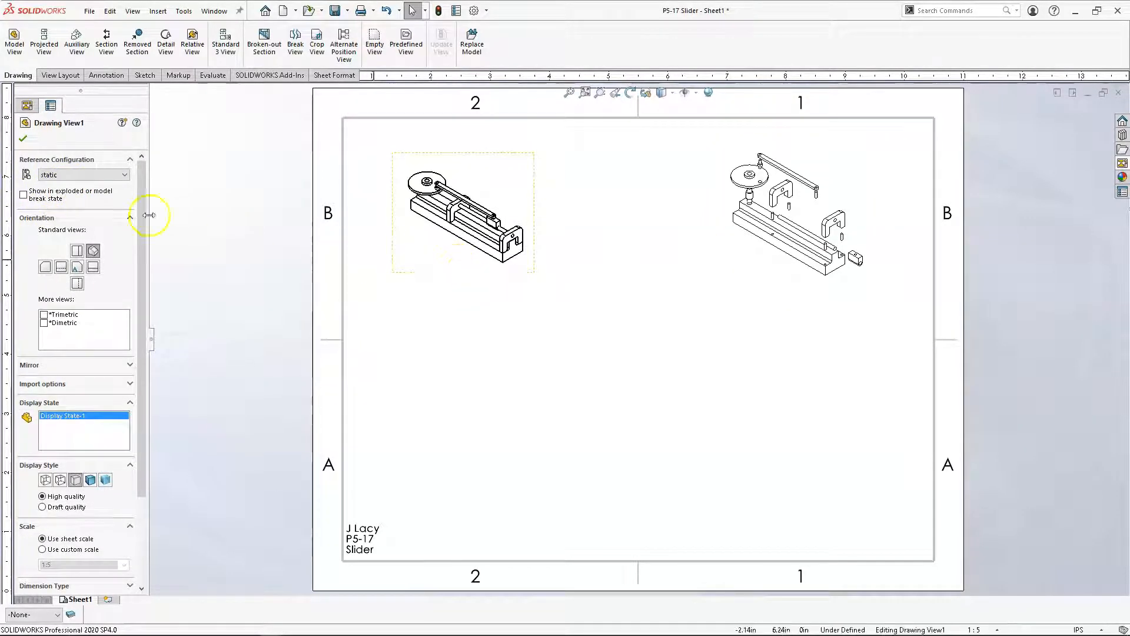
left_click_drag(471, 275, 537, 308)
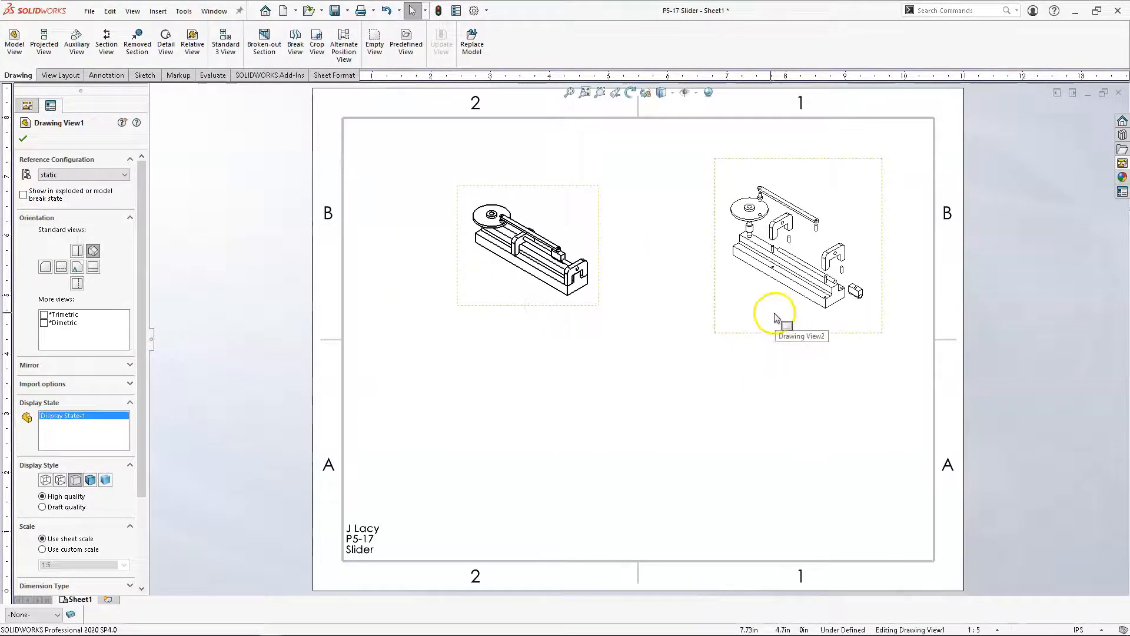
left_click_drag(734, 330, 695, 352)
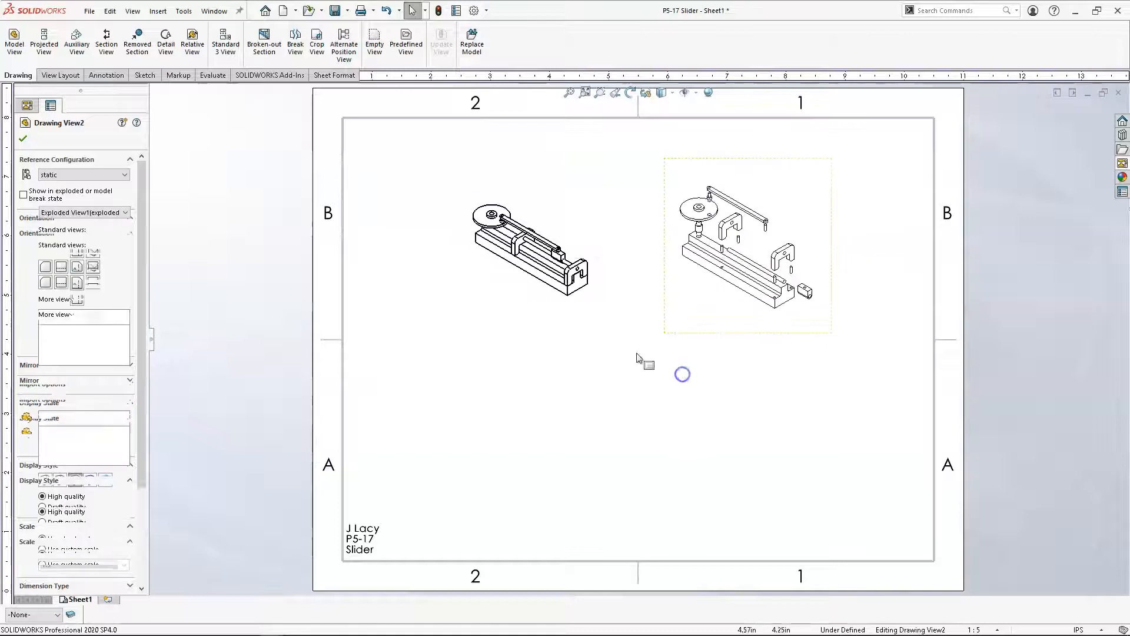
left_click_drag(497, 308, 445, 305)
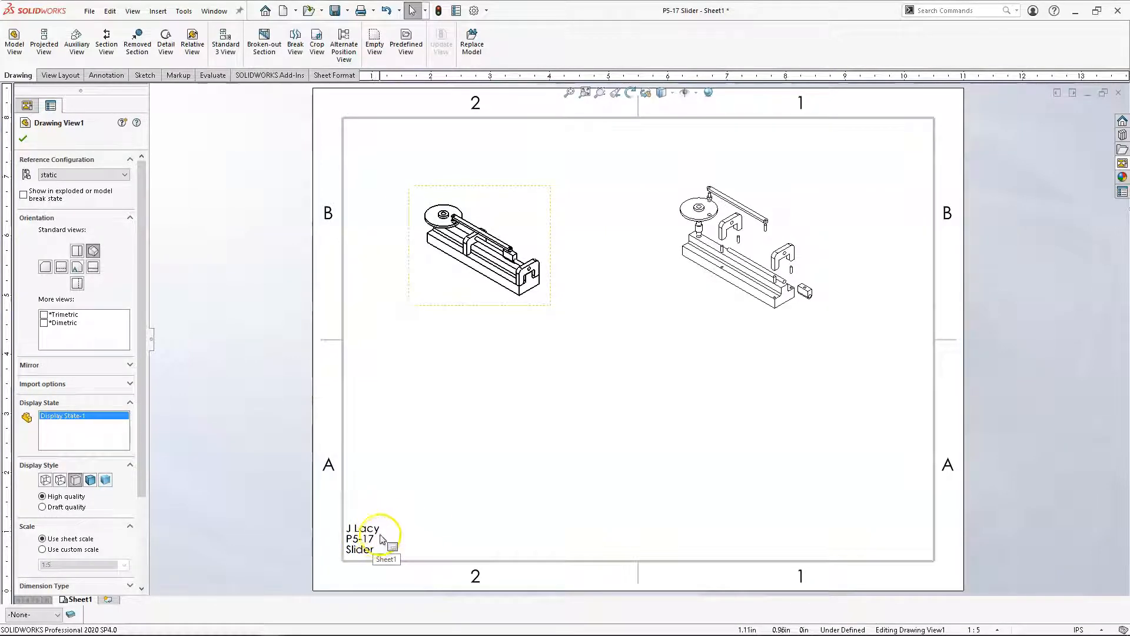
Edit the sheet format and widen the lower-left note's text box so the linked file name P5-17 Slider fits on one line
right_click(426, 488)
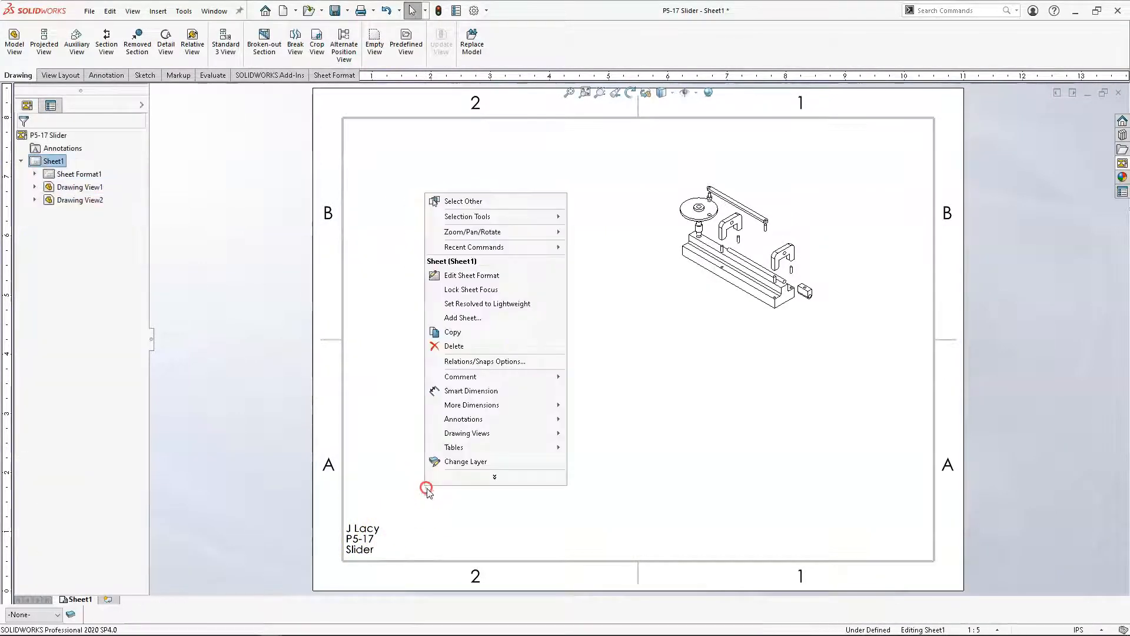
left_click(481, 276)
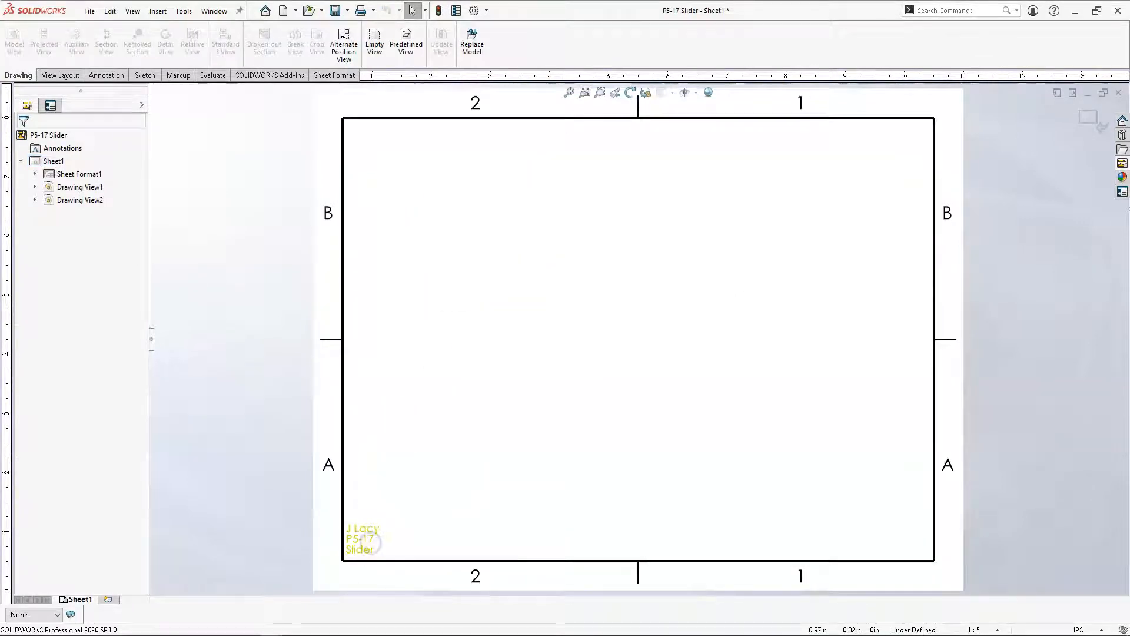
left_click(383, 539)
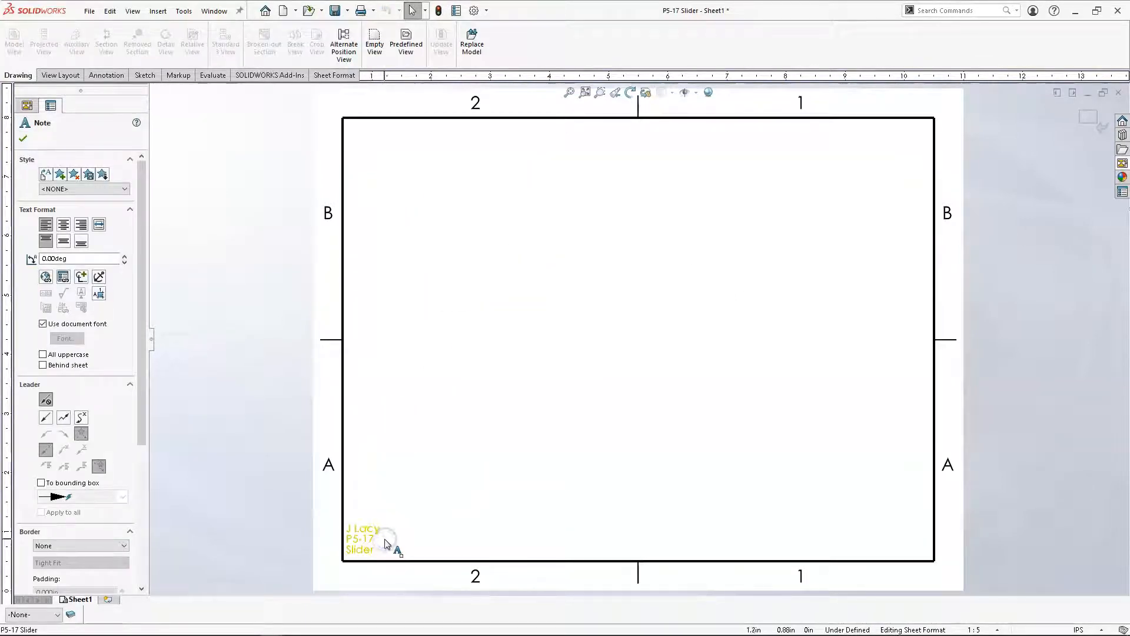
key("Escape")
scroll(406, 532, "down", 4)
left_click(453, 456)
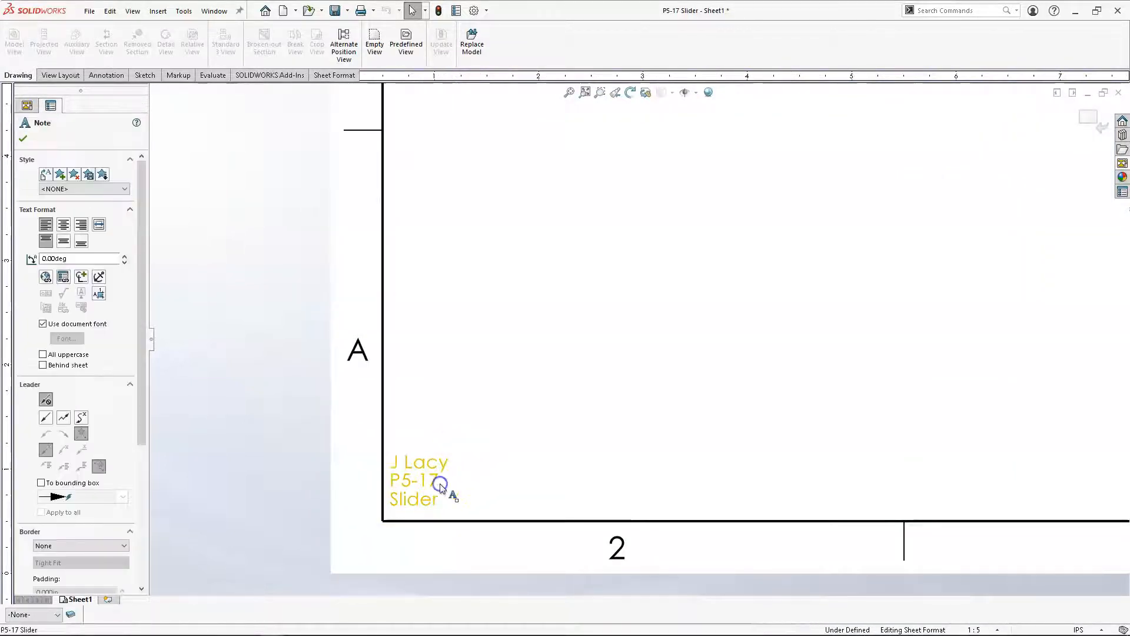
double_click(440, 483)
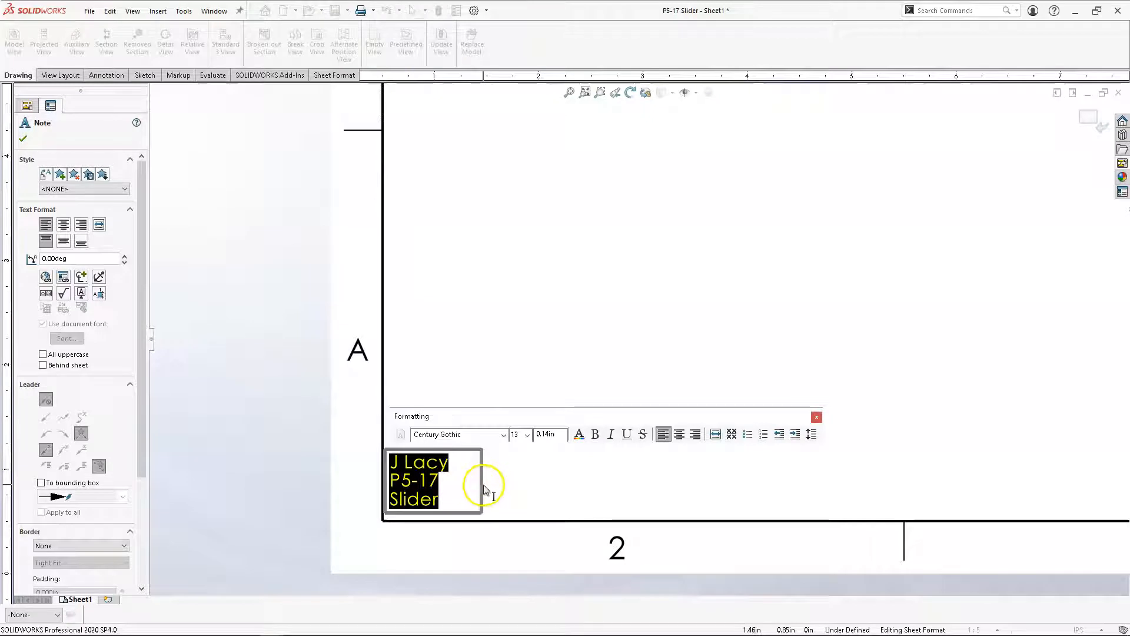
left_click_drag(485, 487, 641, 466)
left_click(630, 298)
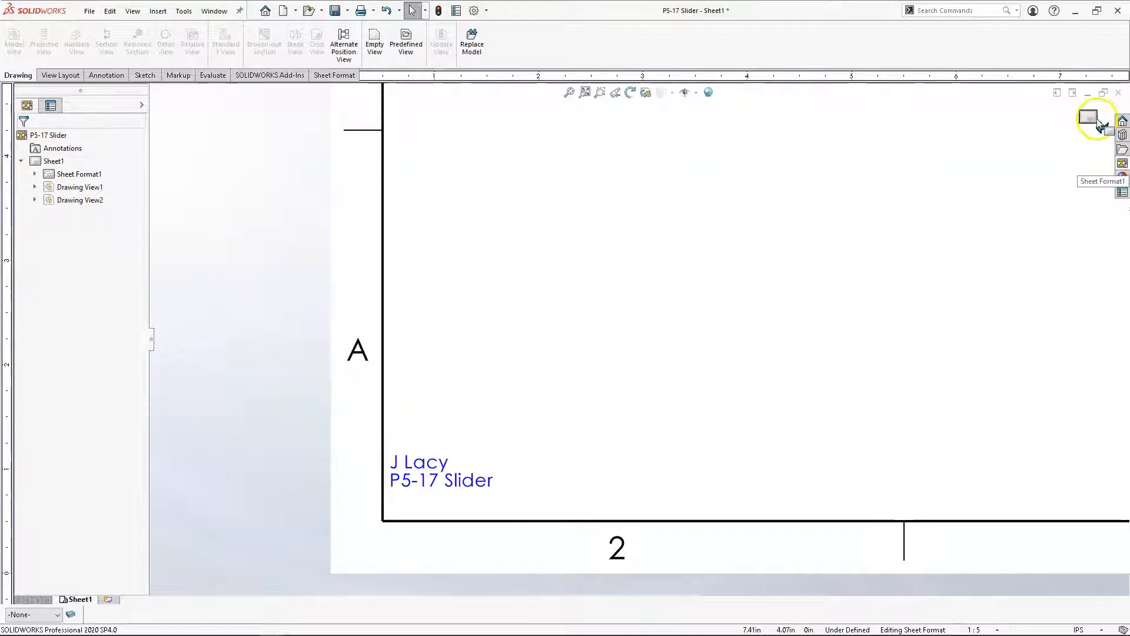
Leave sheet format editing and return to the drawing sheet with its two views
left_click(1090, 121)
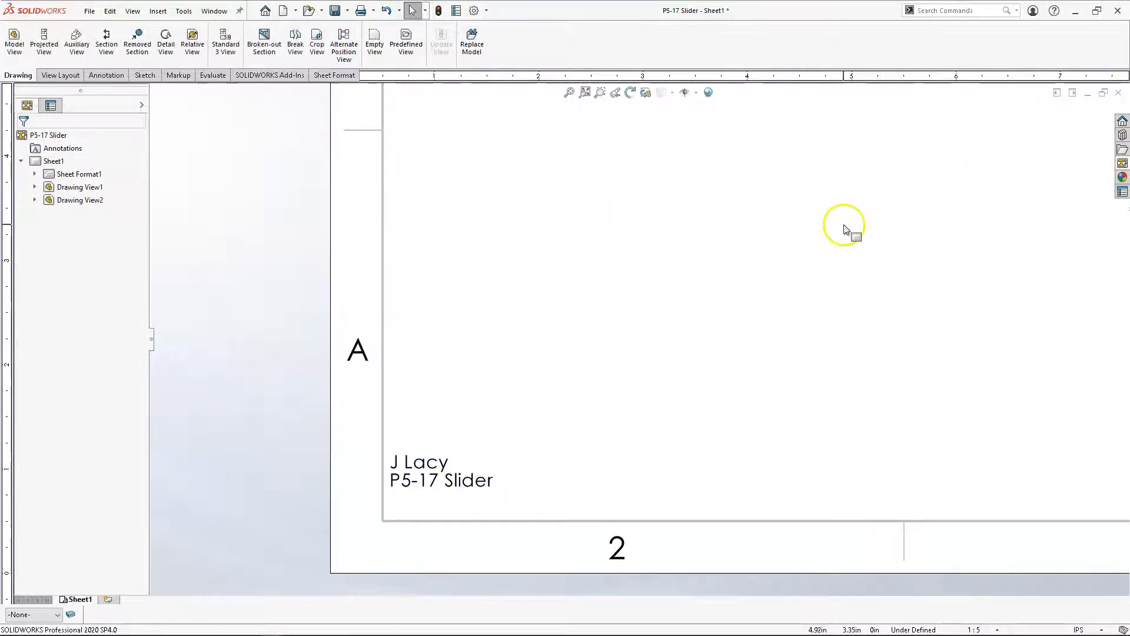
scroll(790, 125, "up", 2)
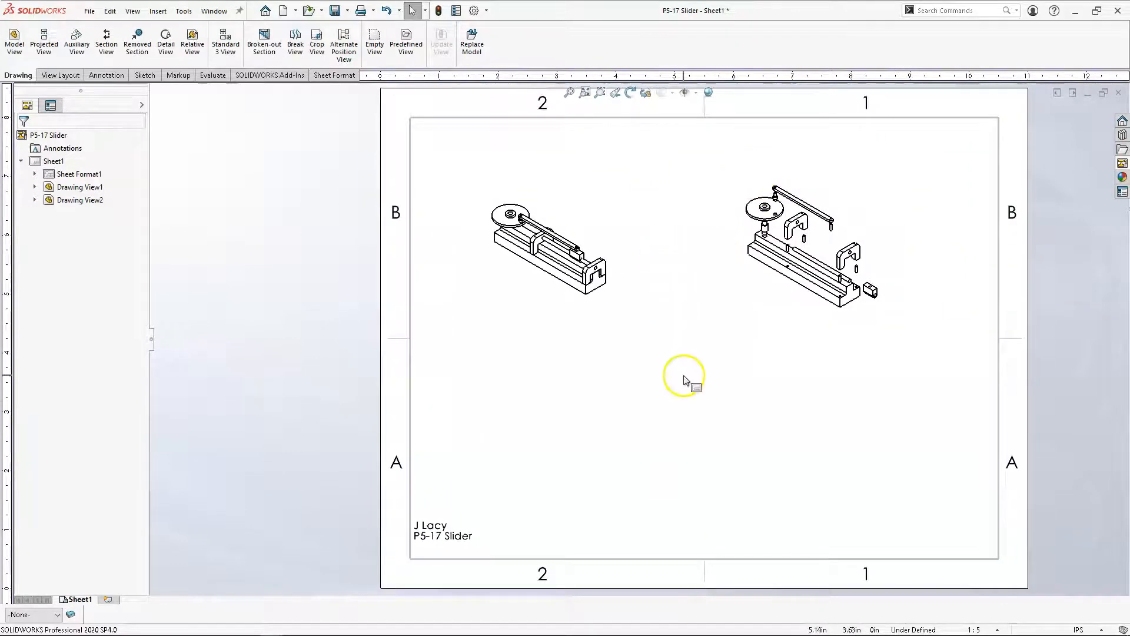
left_click(432, 542)
double_click(441, 530)
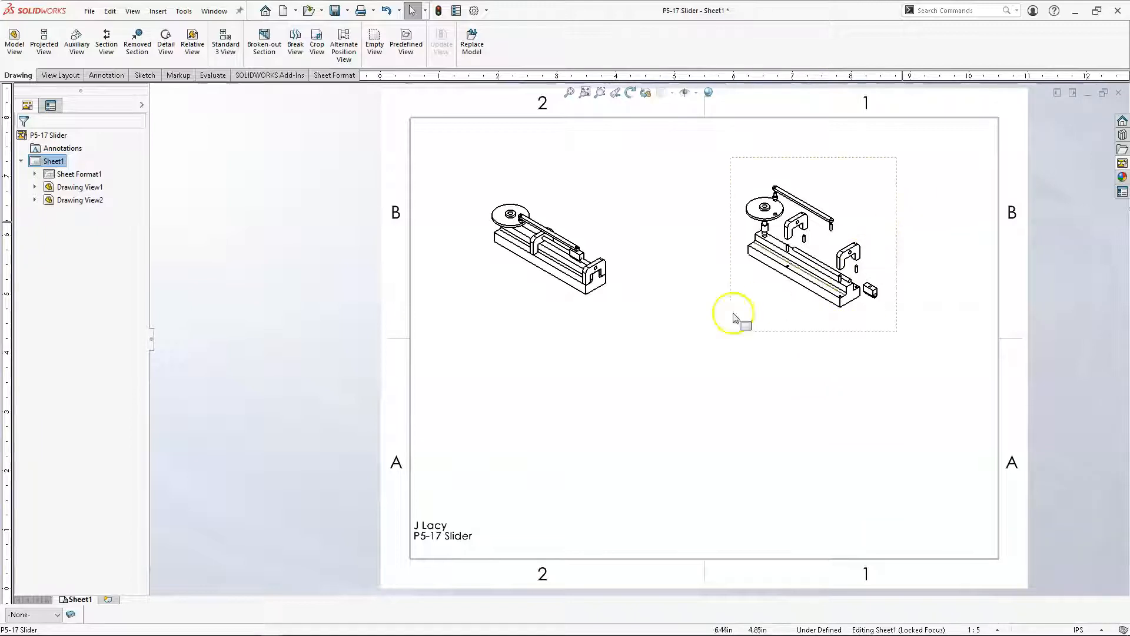
Insert a parts-only bill of materials for the exploded view using the bom-standard template, placing it in the border's lower-right corner
left_click(767, 307)
right_click(767, 306)
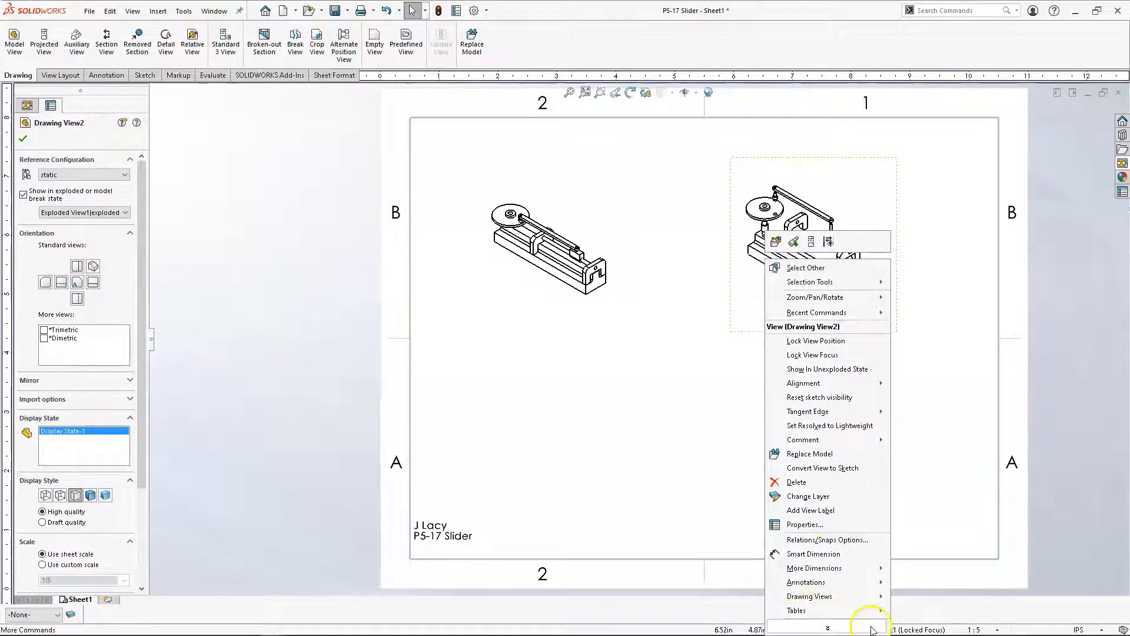
mouse_move(872, 616)
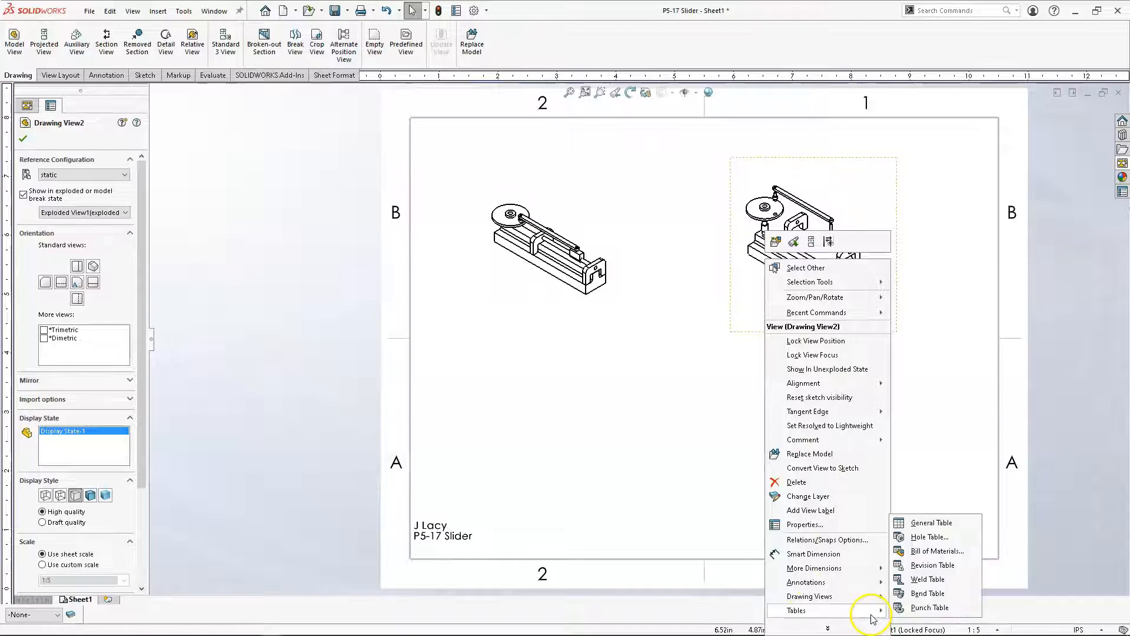
left_click(929, 555)
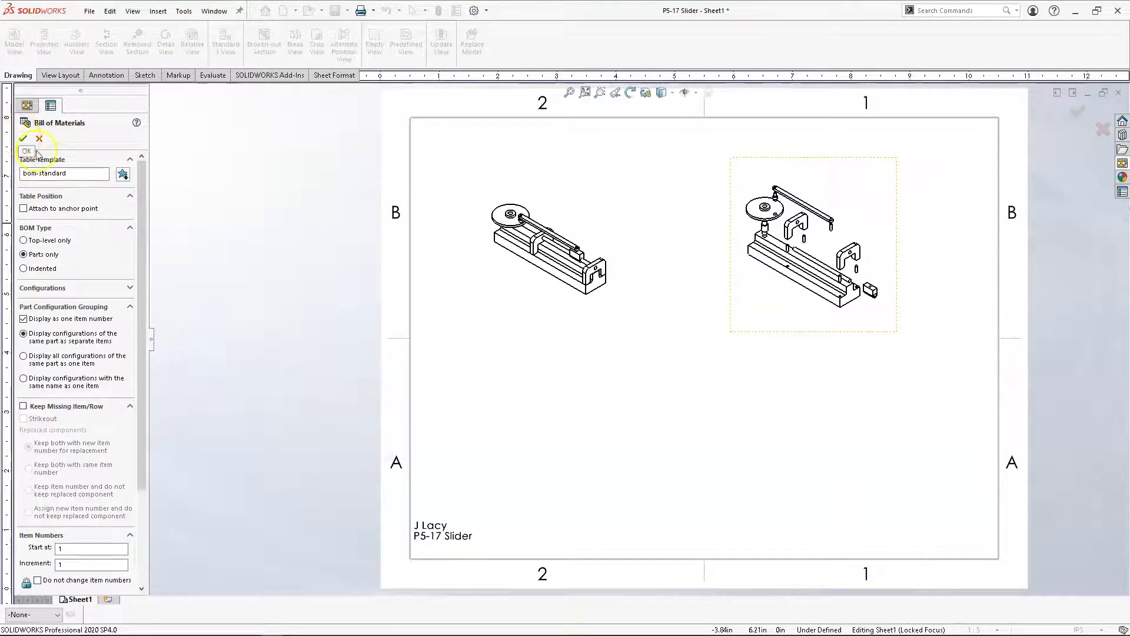
left_click(24, 140)
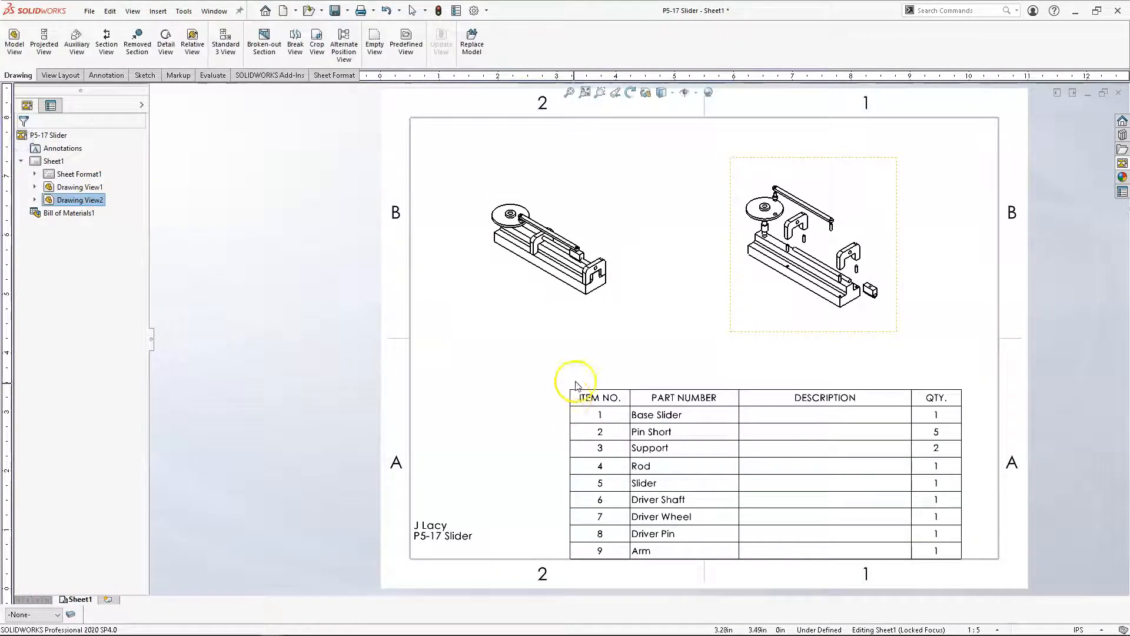
left_click(597, 359)
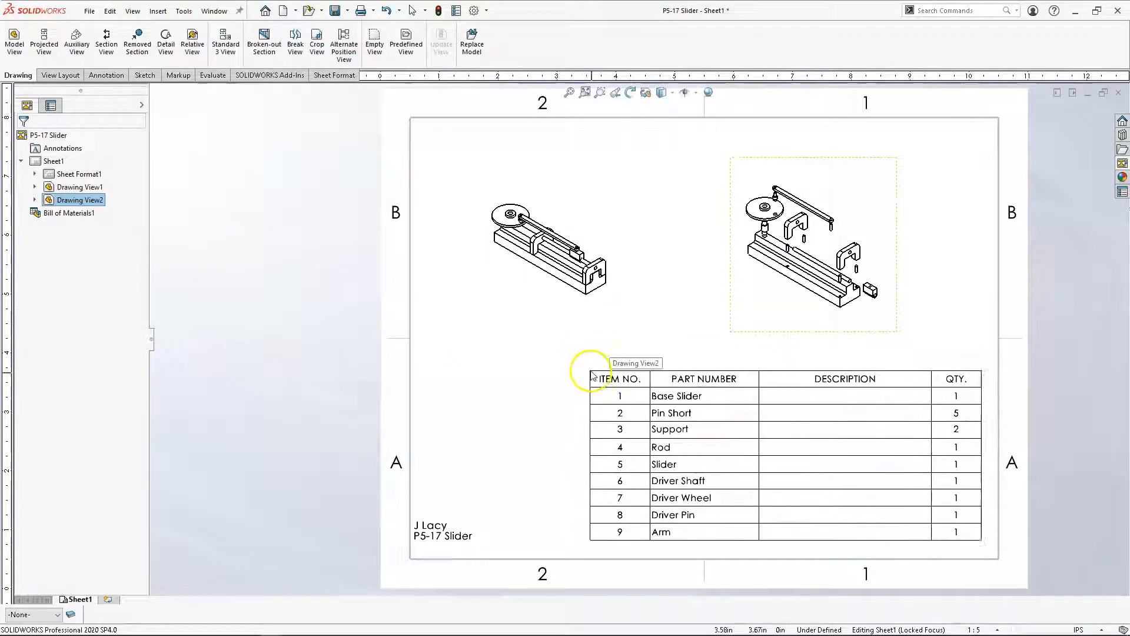
left_click(601, 383)
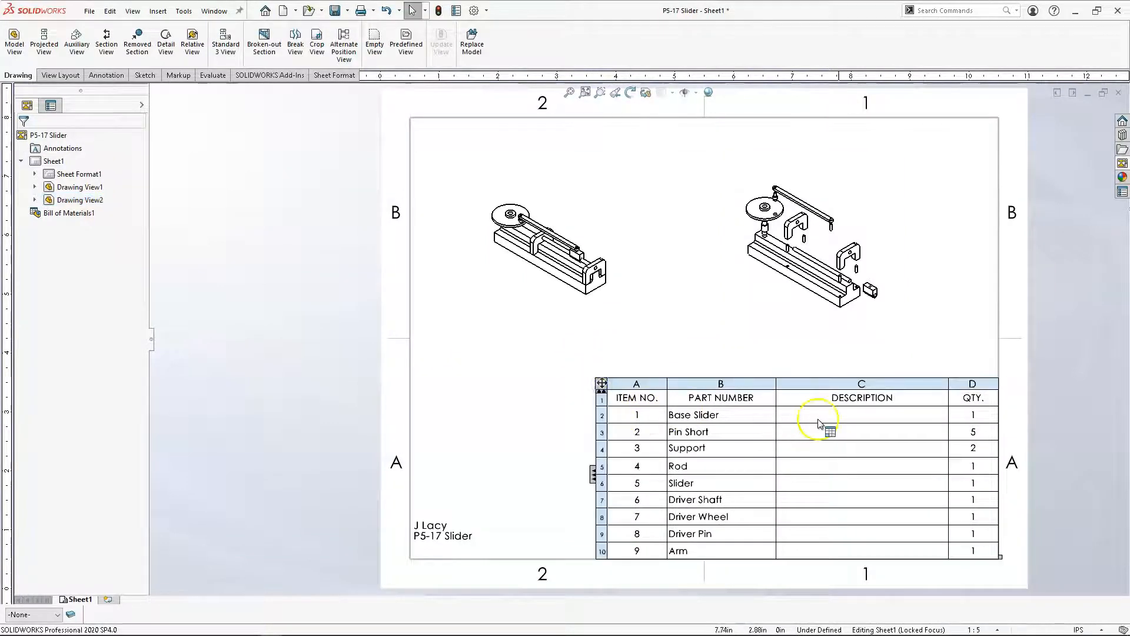
Delete the DESCRIPTION column from the bill of materials
left_click(872, 382)
right_click(872, 382)
left_click(864, 379)
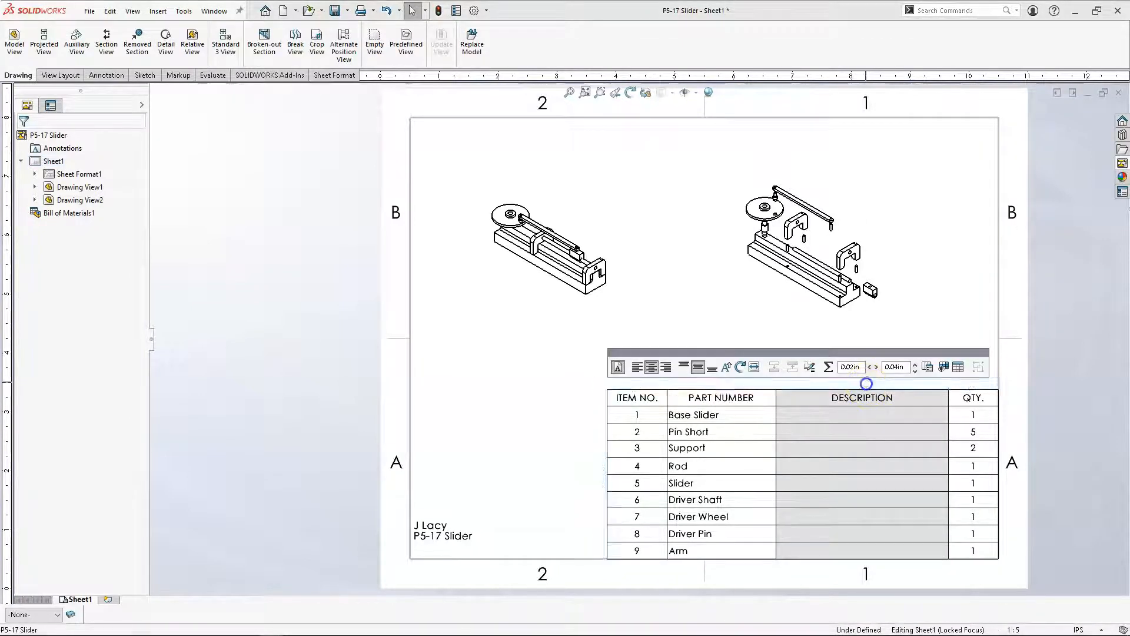
right_click(865, 384)
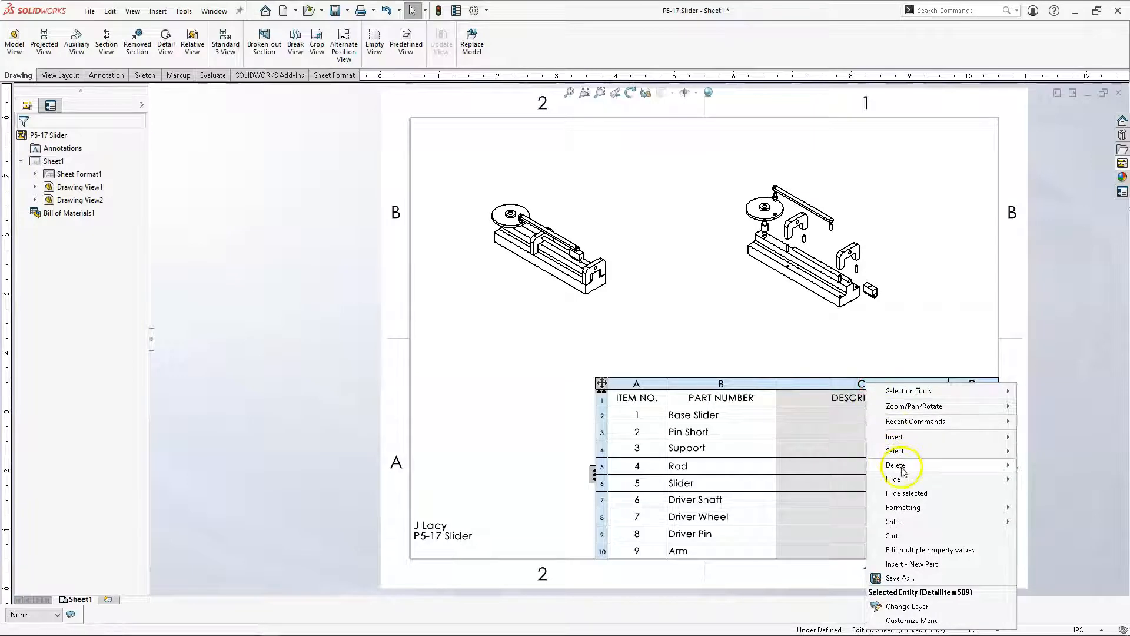
mouse_move(905, 470)
left_click(1028, 479)
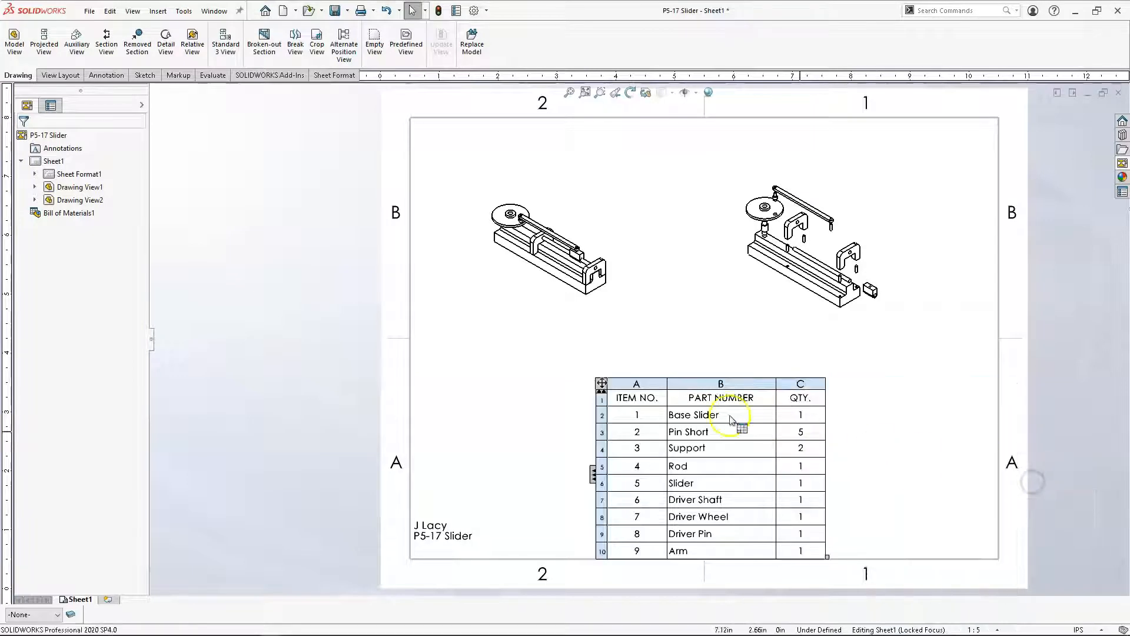
Move the narrowed bill of materials against the border's lower-right corner and keep the whole table selected
left_click_drag(601, 386, 777, 393)
left_click(777, 394)
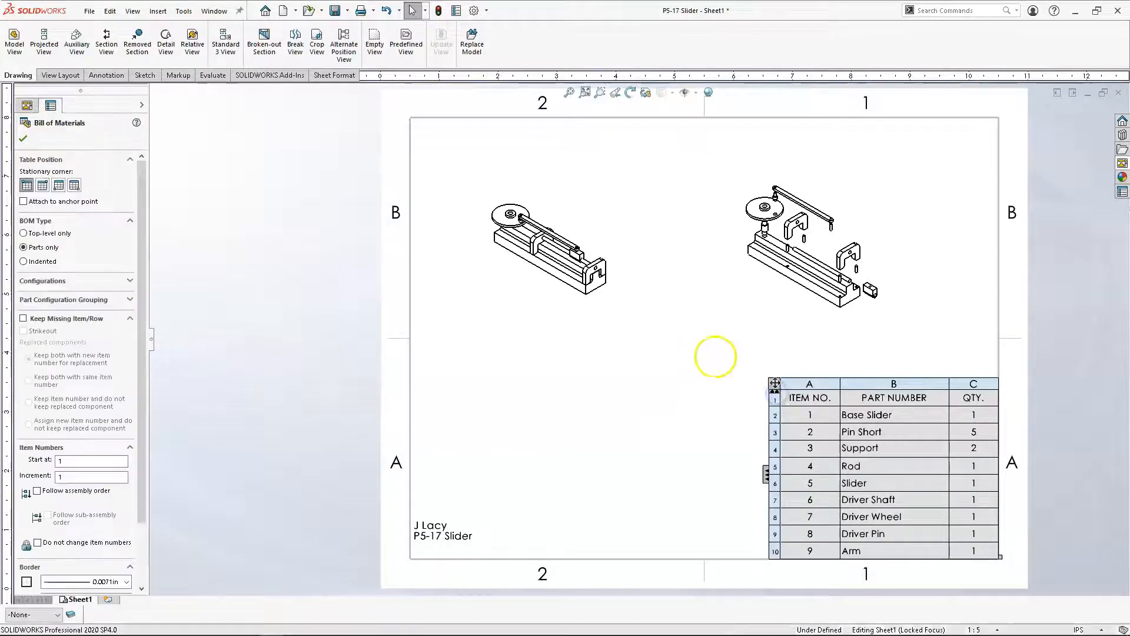
left_click(774, 381)
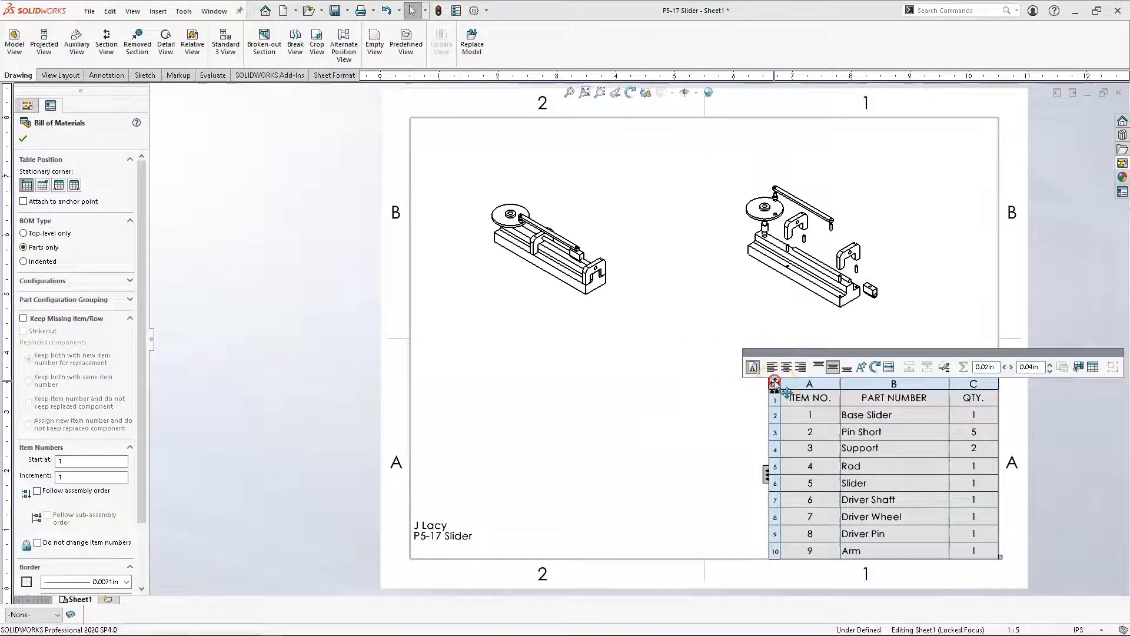